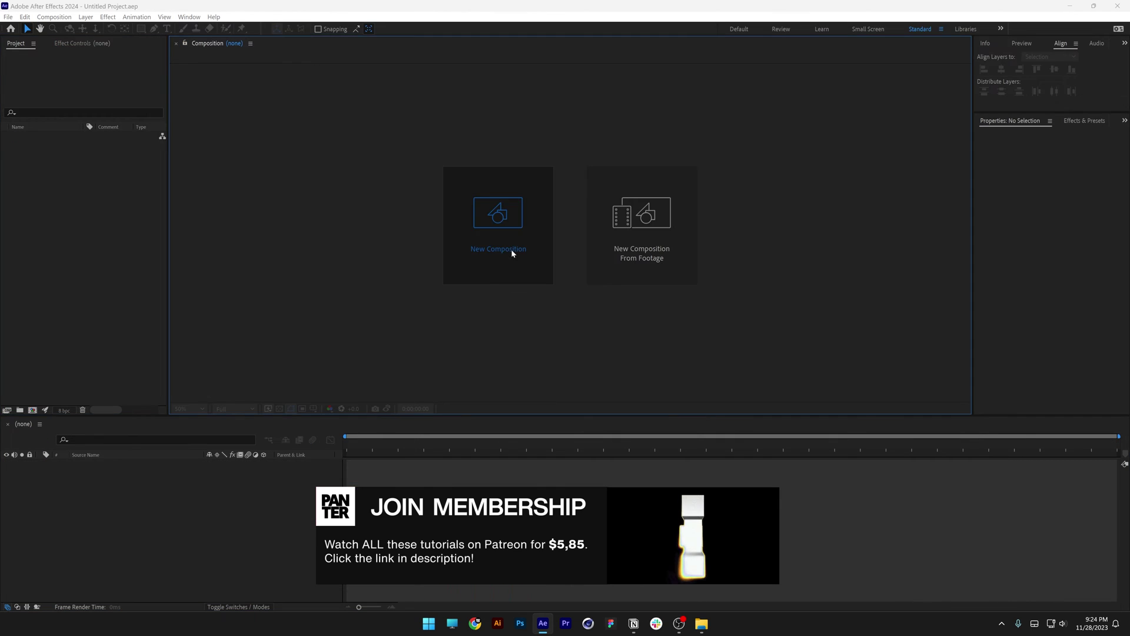
- Create a new composition using the UHD (4K) 23.976 fps preset with a 5-second duration
{"action": "left_click", "coordinate": [511, 249]}
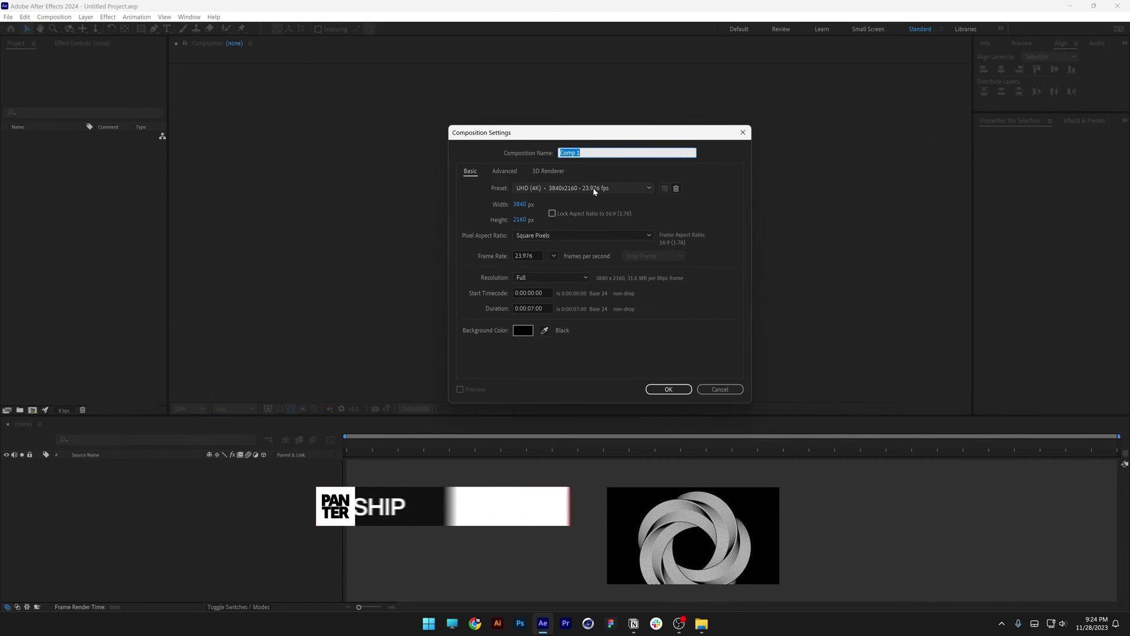
{"action": "left_click", "coordinate": [588, 188]}
{"action": "left_click", "coordinate": [601, 250]}
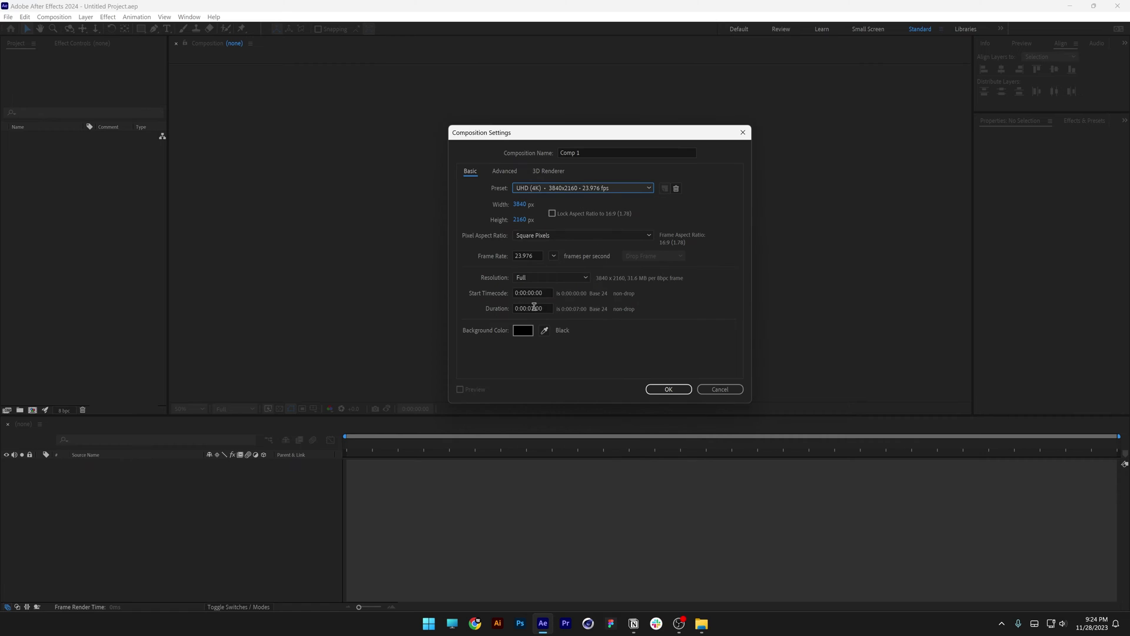
{"action": "left_click", "coordinate": [534, 308]}
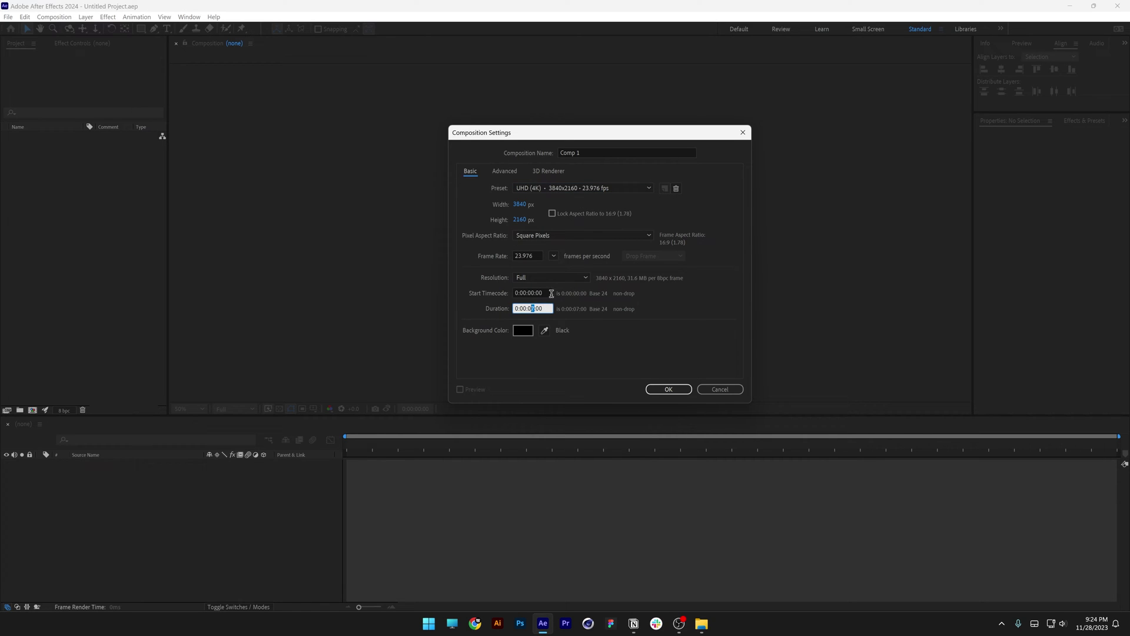
{"action": "type", "text": "5"}
{"action": "left_click", "coordinate": [515, 147]}
- Name the composition TXT and add a PANTER VISION text layer set in Syne Bold
{"action": "type", "text": "TXT"}
{"action": "key", "text": "Return"}
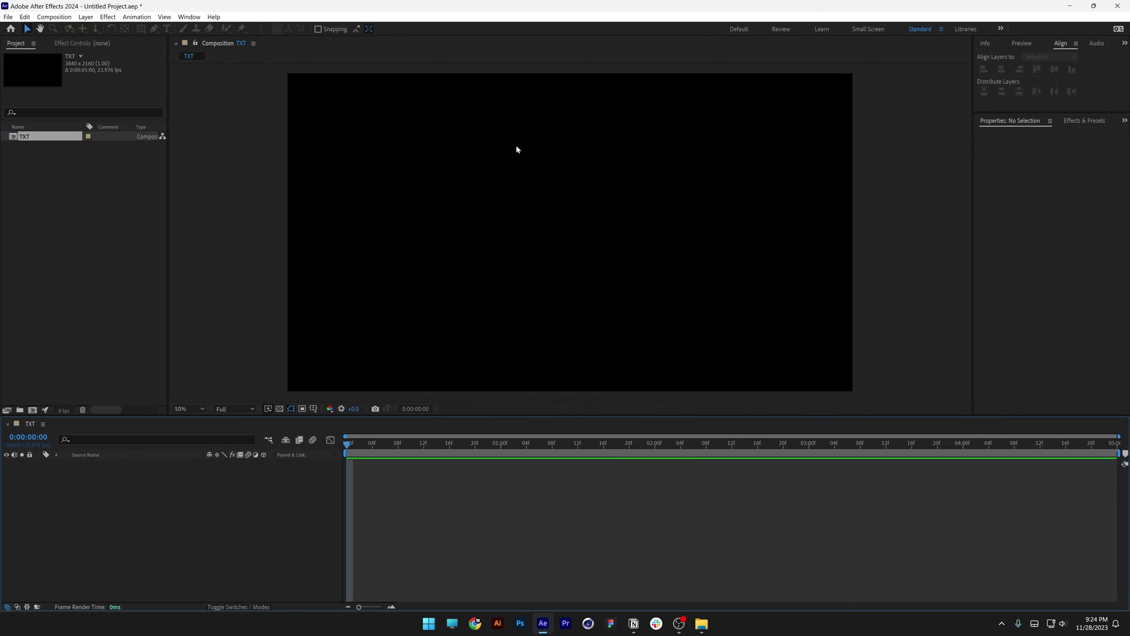
{"action": "left_click", "coordinate": [168, 30]}
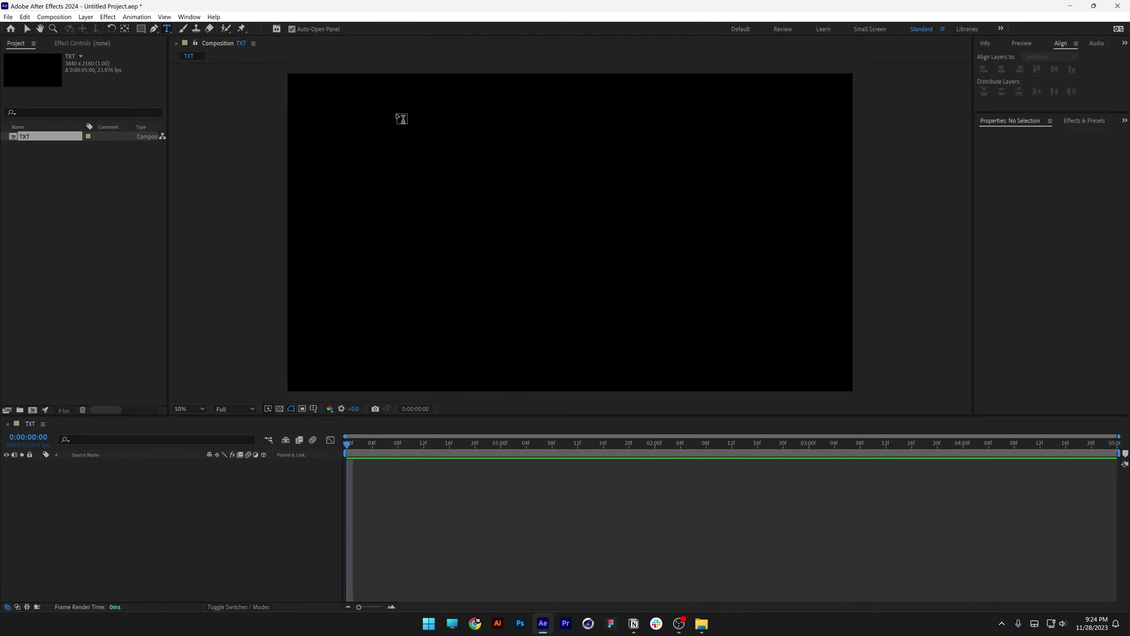
{"action": "left_click", "coordinate": [490, 206]}
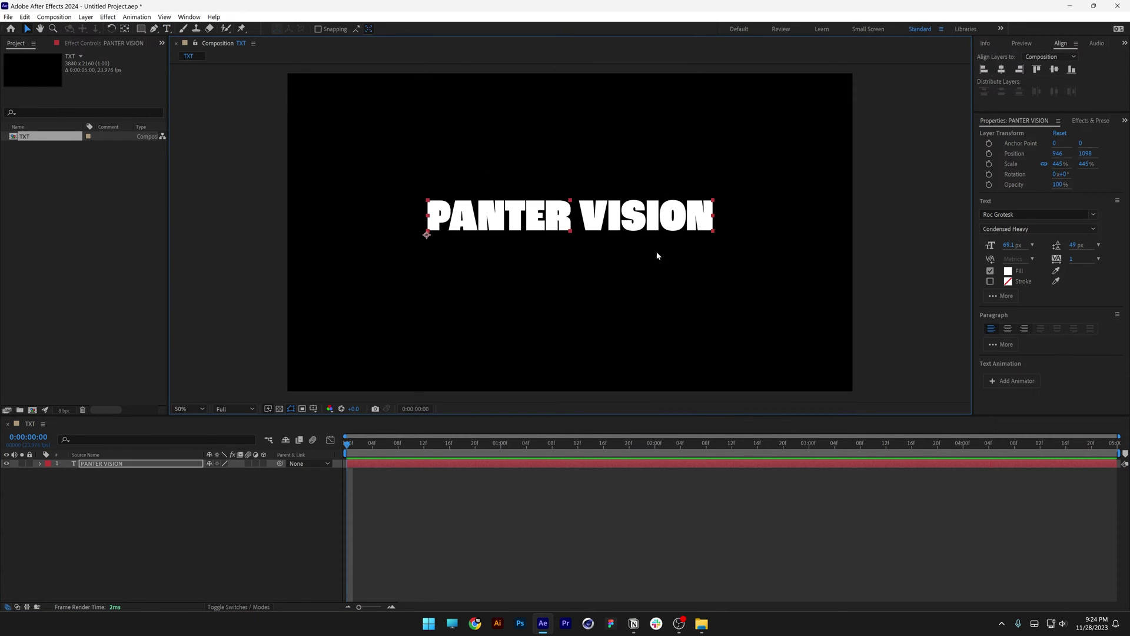
{"action": "left_click", "coordinate": [1006, 216]}
{"action": "type", "text": "syne"}
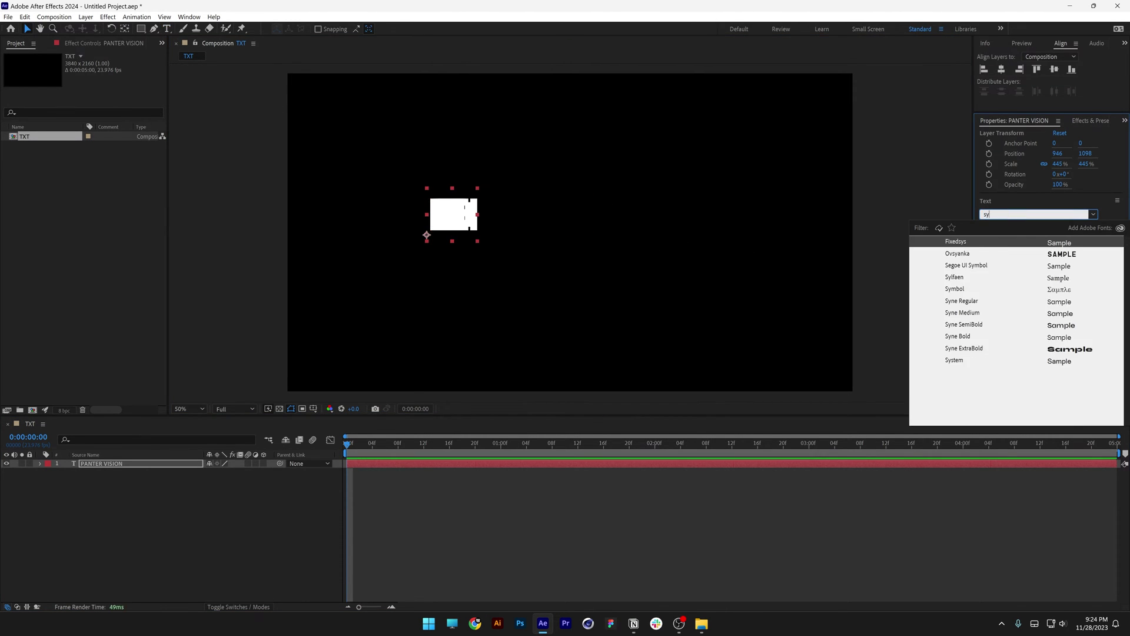
{"action": "left_click", "coordinate": [968, 280]}
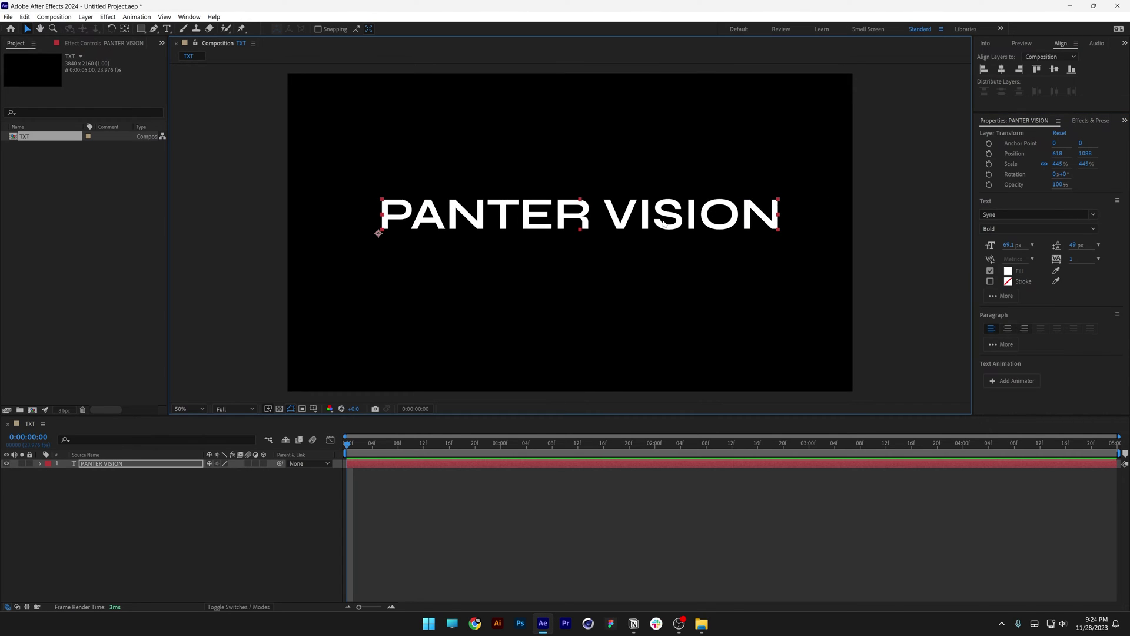
- Centre the text's anchor point and align the text to the composition's horizontal and vertical centre
{"action": "left_click_drag", "start_coordinate": [378, 236], "coordinate": [384, 239]}
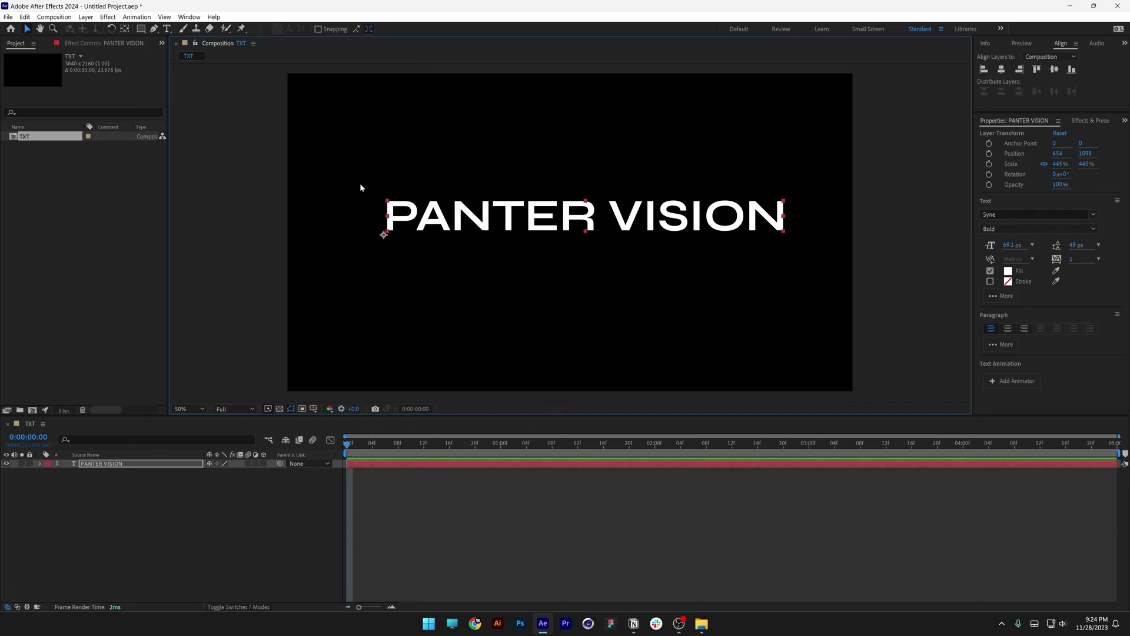
{"action": "key", "text": "ctrl+alt+Home"}
{"action": "left_click", "coordinate": [127, 28]}
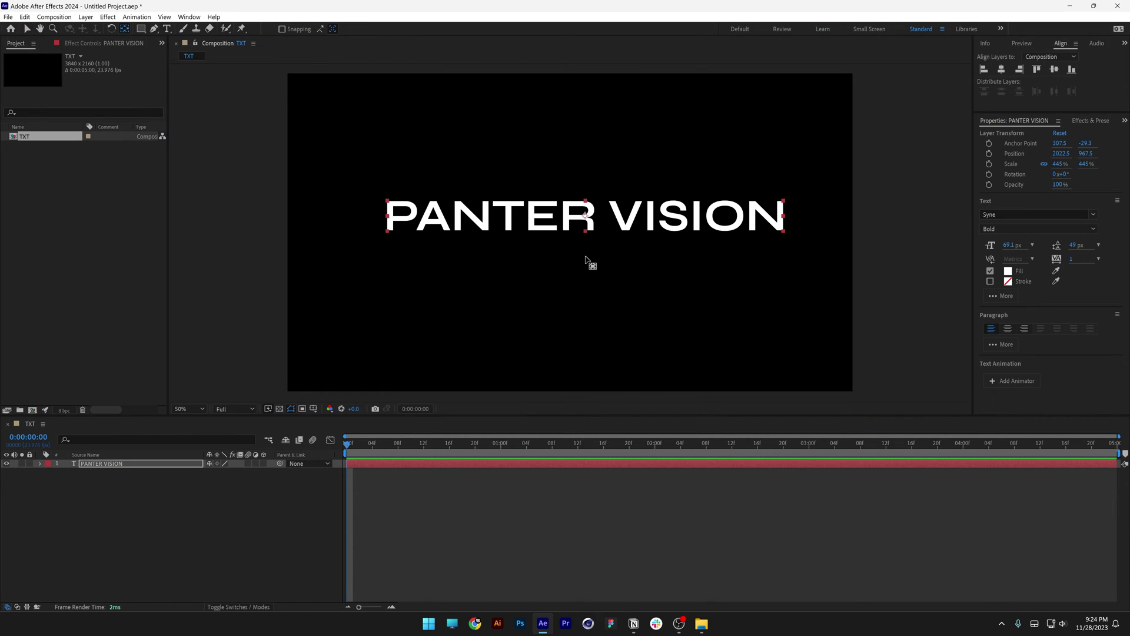
{"action": "left_click", "coordinate": [1040, 57]}
{"action": "left_click", "coordinate": [1001, 70]}
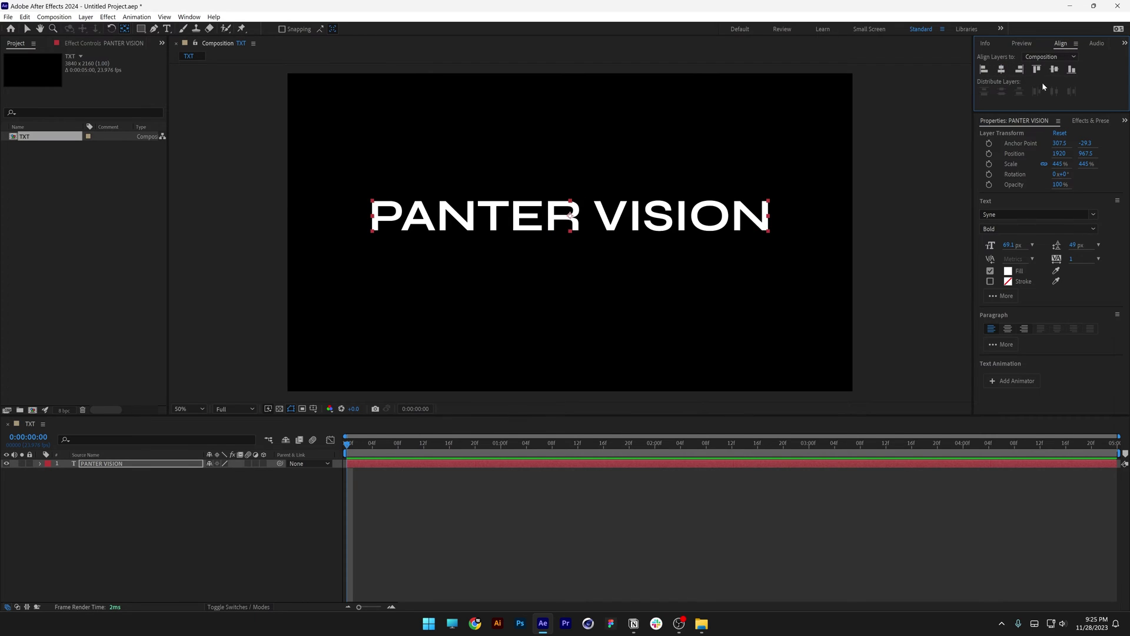
{"action": "left_click", "coordinate": [1053, 70]}
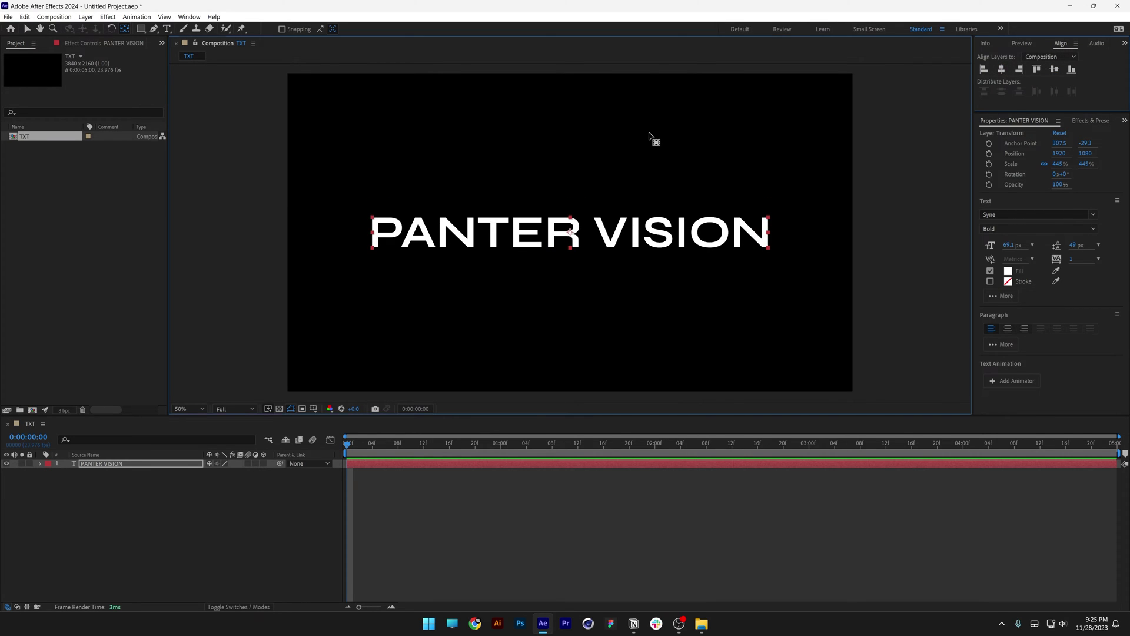
- Scale the PANTER VISION text down to 191%
{"action": "key", "text": "s"}
{"action": "left_click_drag", "start_coordinate": [224, 474], "coordinate": [74, 472]}
{"action": "left_click", "coordinate": [55, 471]}
- Add a Tracking animator to the PANTER VISION text layer
{"action": "left_click", "coordinate": [42, 464]}
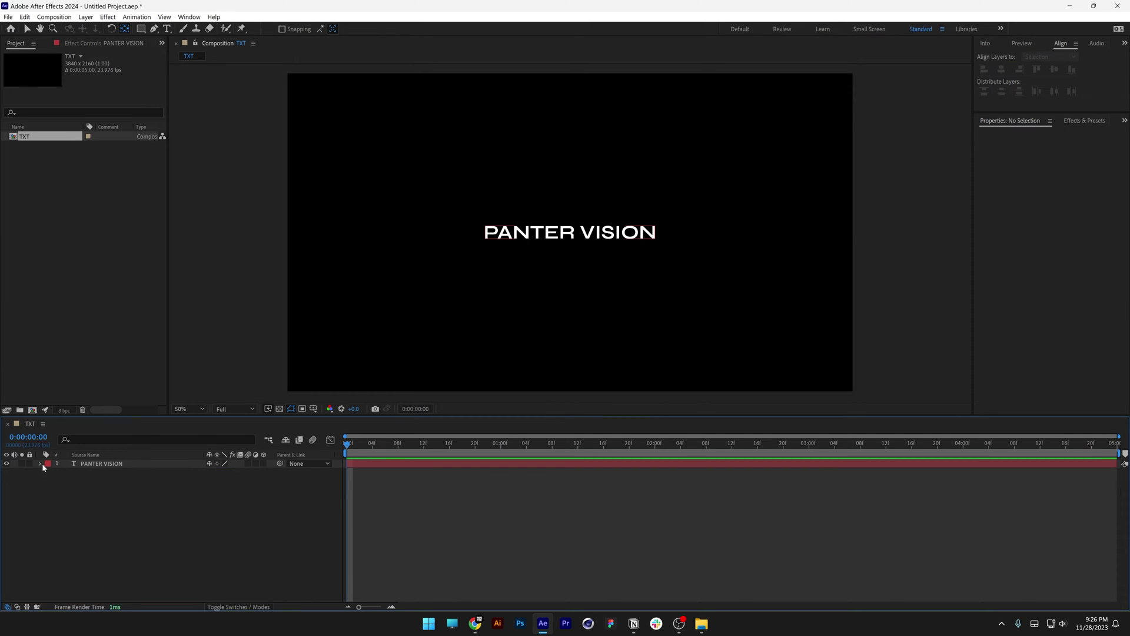
{"action": "left_click", "coordinate": [41, 463]}
{"action": "left_click", "coordinate": [270, 473]}
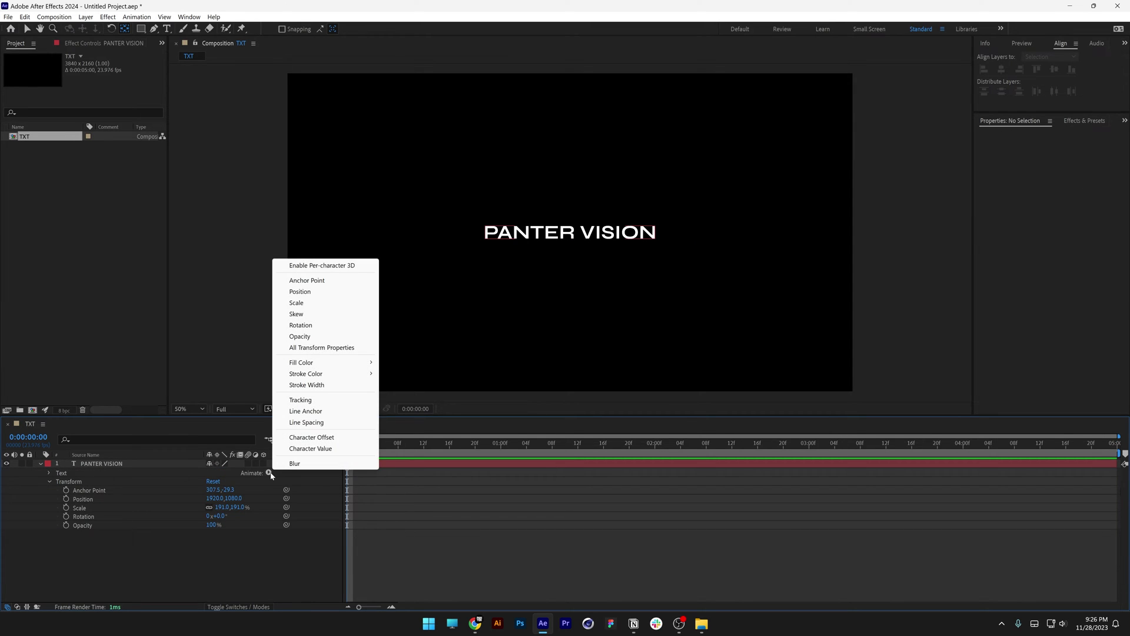
{"action": "left_click", "coordinate": [309, 400]}
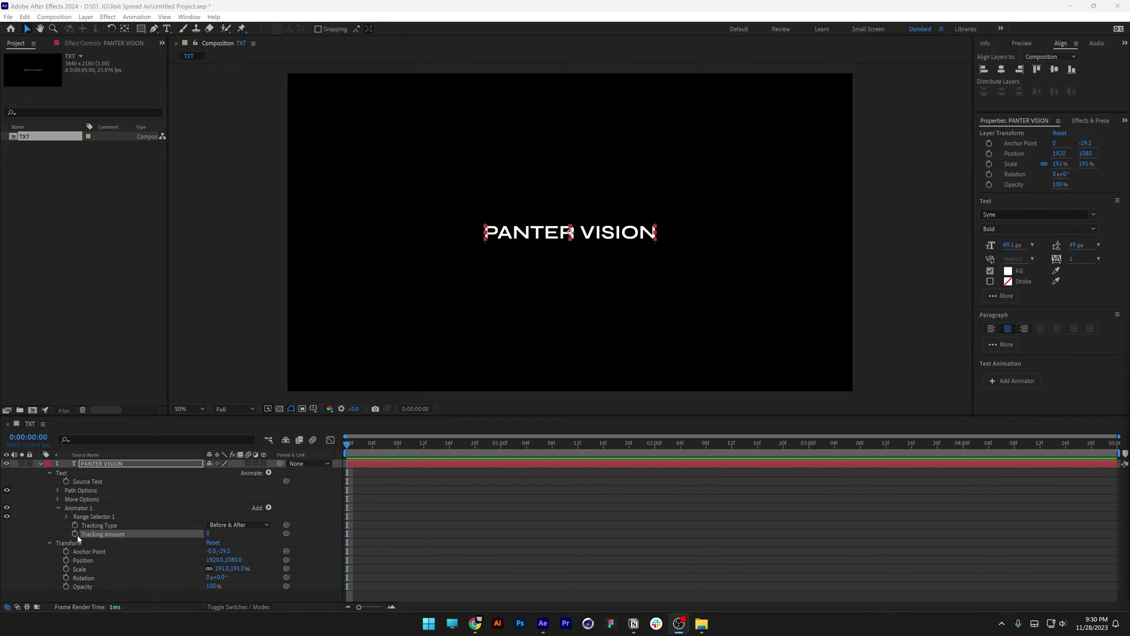
- Keyframe Tracking Amount at 0 on frame 0, then try a value at 12f and undo it
{"action": "left_click", "coordinate": [76, 534]}
{"action": "left_click_drag", "start_coordinate": [352, 446], "coordinate": [426, 451]}
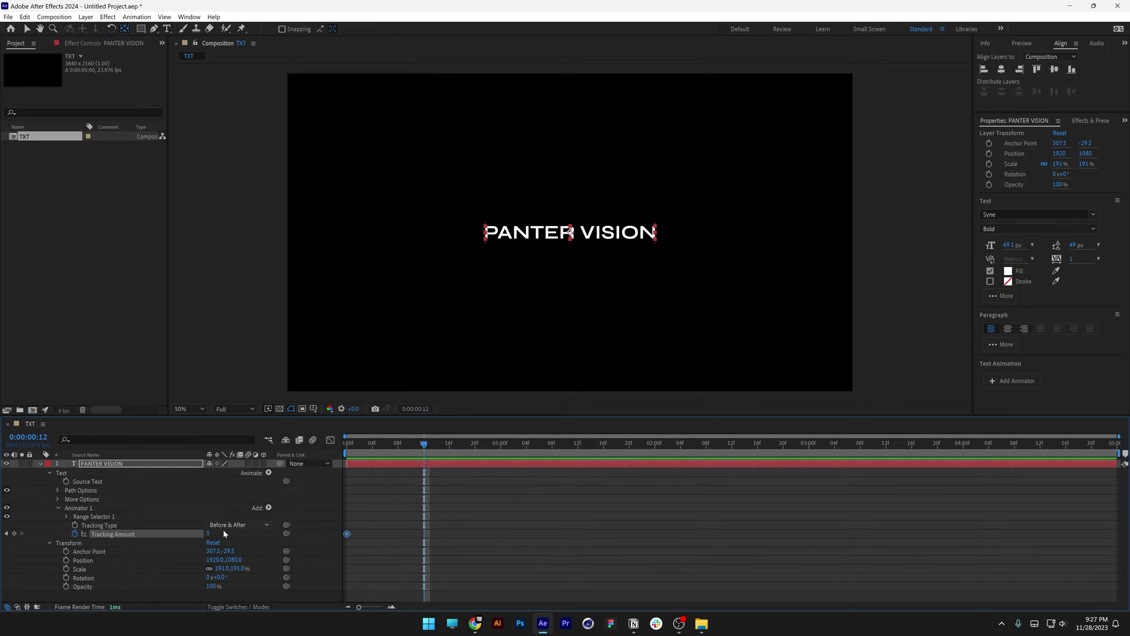
{"action": "left_click_drag", "start_coordinate": [208, 534], "coordinate": [229, 529]}
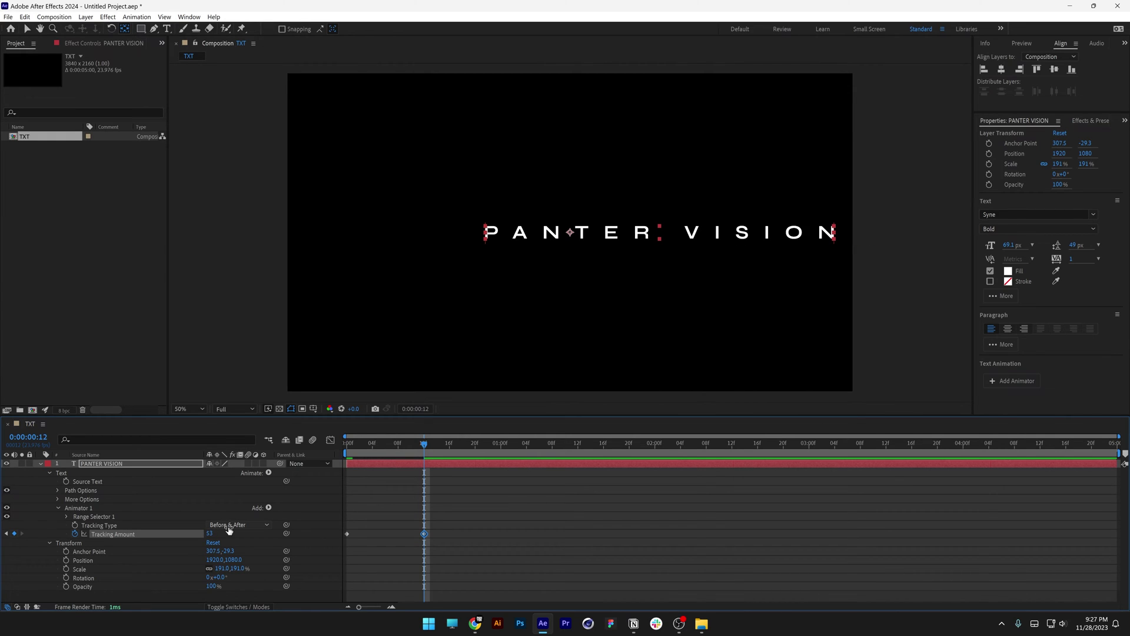
{"action": "key", "text": "ctrl+z"}
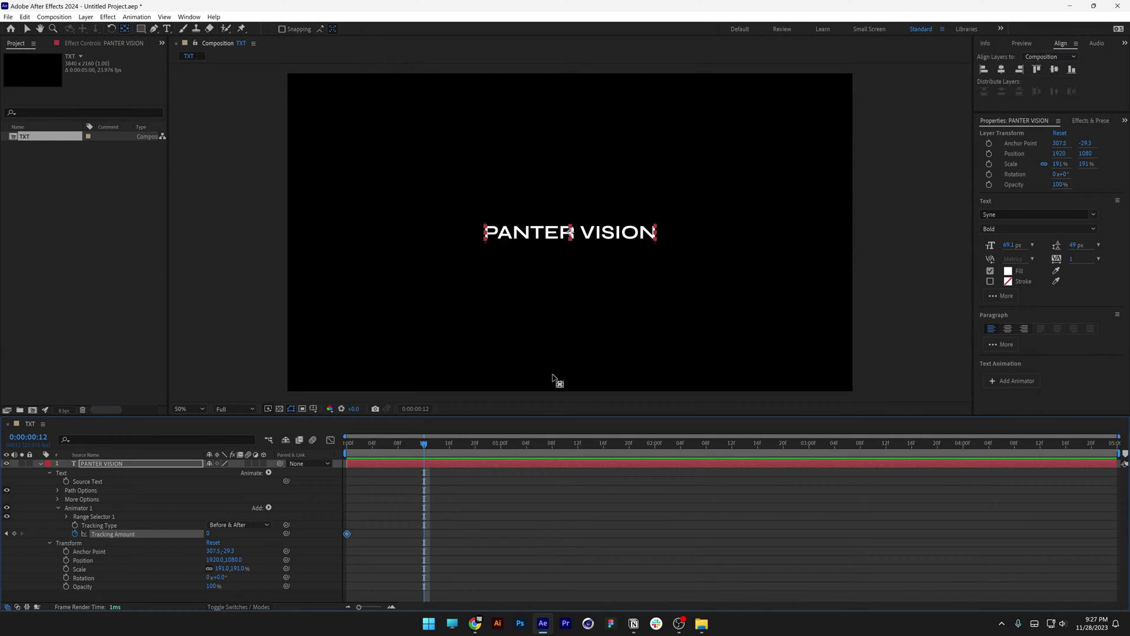
- Centre-align the paragraph, re-centre anchor and layer horizontally, then set tracking 45 at frame 12
{"action": "left_click", "coordinate": [1007, 332]}
{"action": "key", "text": "slash"}
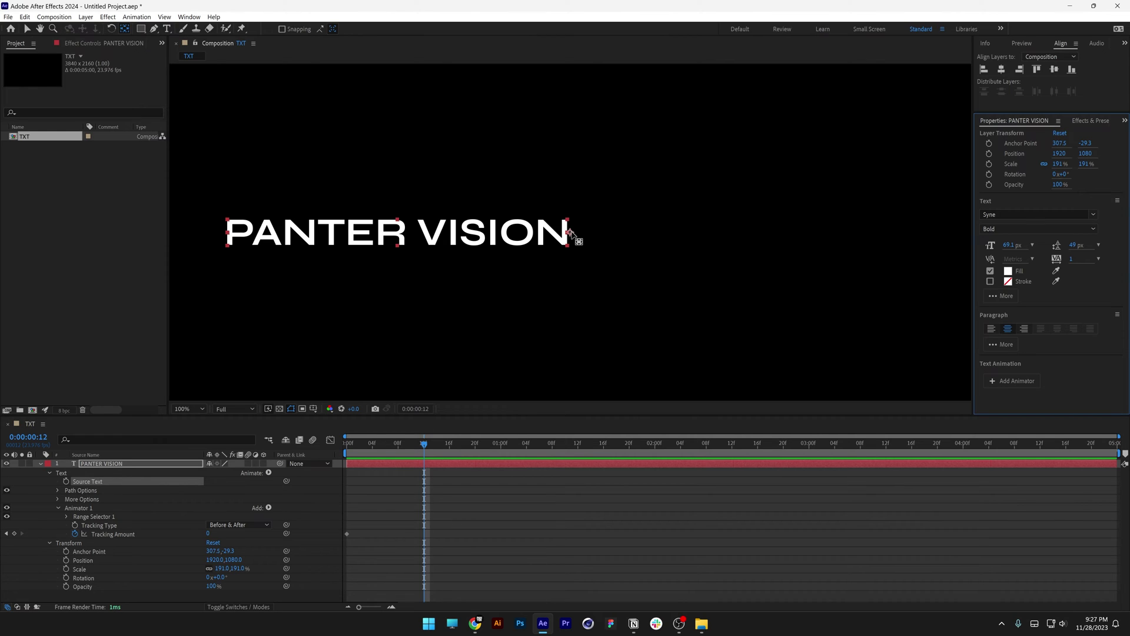
{"action": "key", "text": "ctrl+alt+Home"}
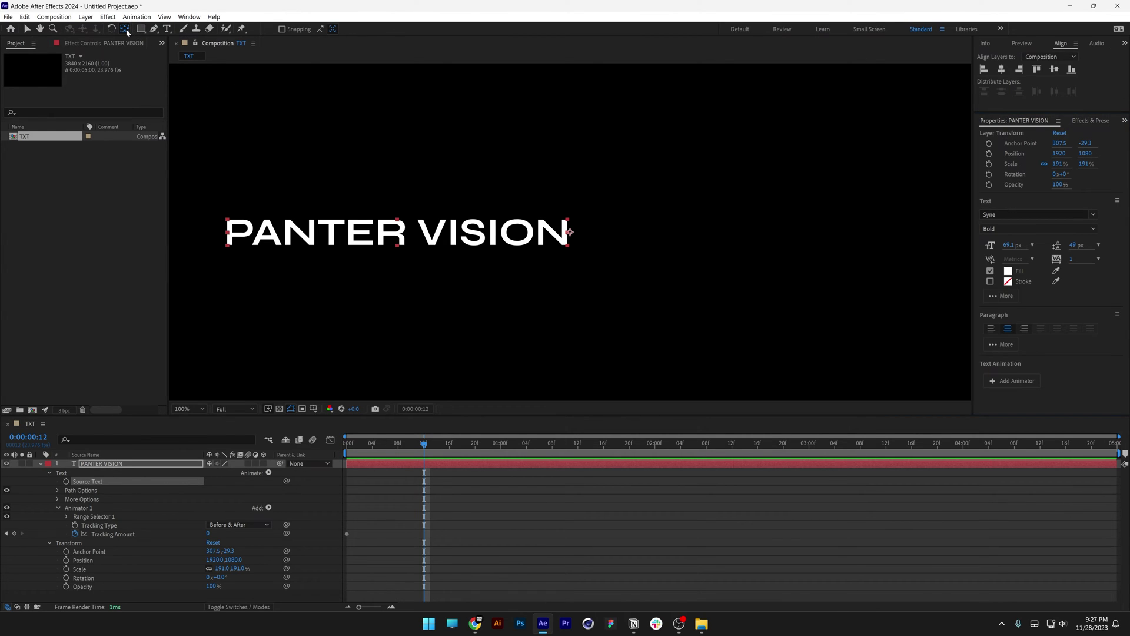
{"action": "left_click", "coordinate": [1001, 70]}
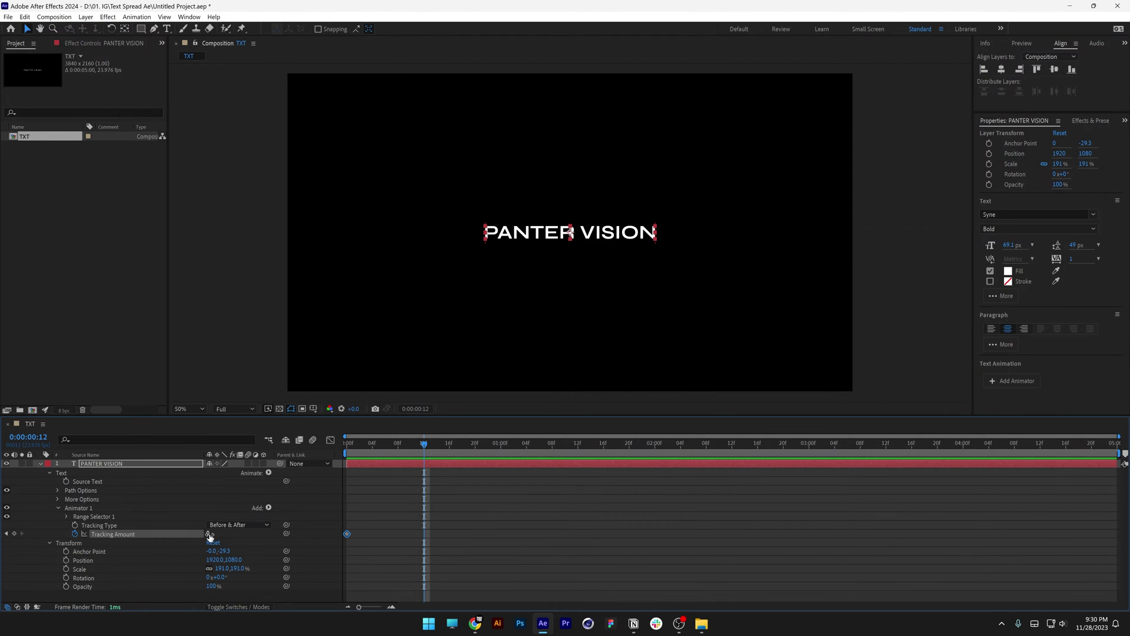
{"action": "left_click_drag", "start_coordinate": [211, 533], "coordinate": [231, 534]}
- Preview the animation, then raise Tracking Amount to 85 at 2:12
{"action": "key", "text": "space"}
{"action": "left_click_drag", "start_coordinate": [560, 450], "coordinate": [734, 460]}
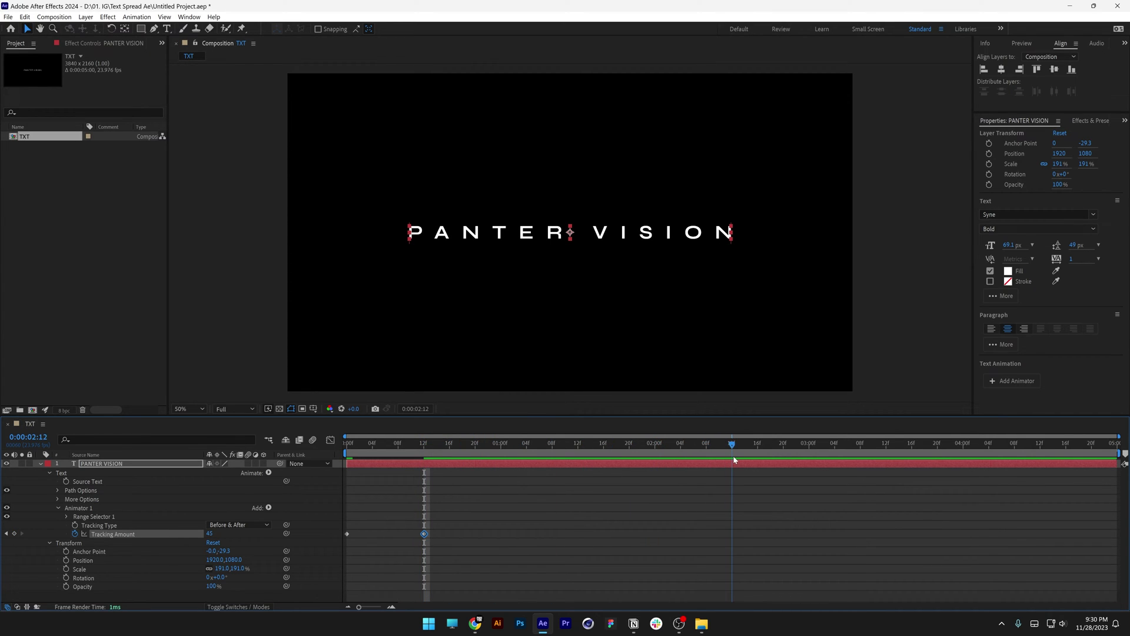
{"action": "left_click_drag", "start_coordinate": [208, 534], "coordinate": [228, 532]}
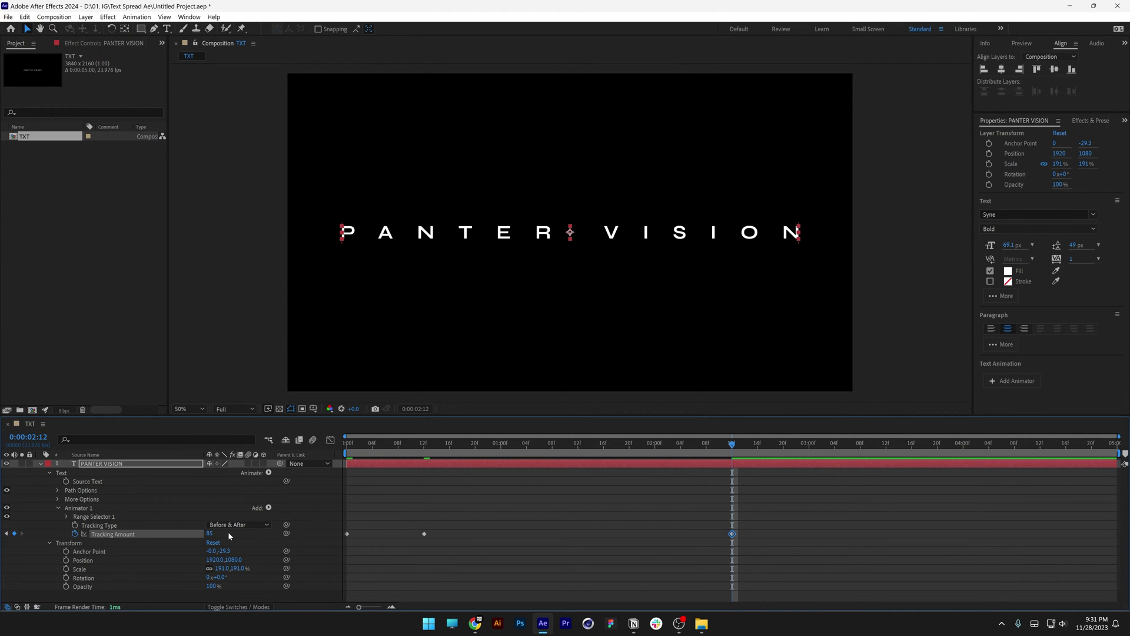
- Add Tracking Amount keyframes of 20 at 3:00 and 0 at 4:12
{"action": "left_click_drag", "start_coordinate": [732, 445], "coordinate": [811, 446]}
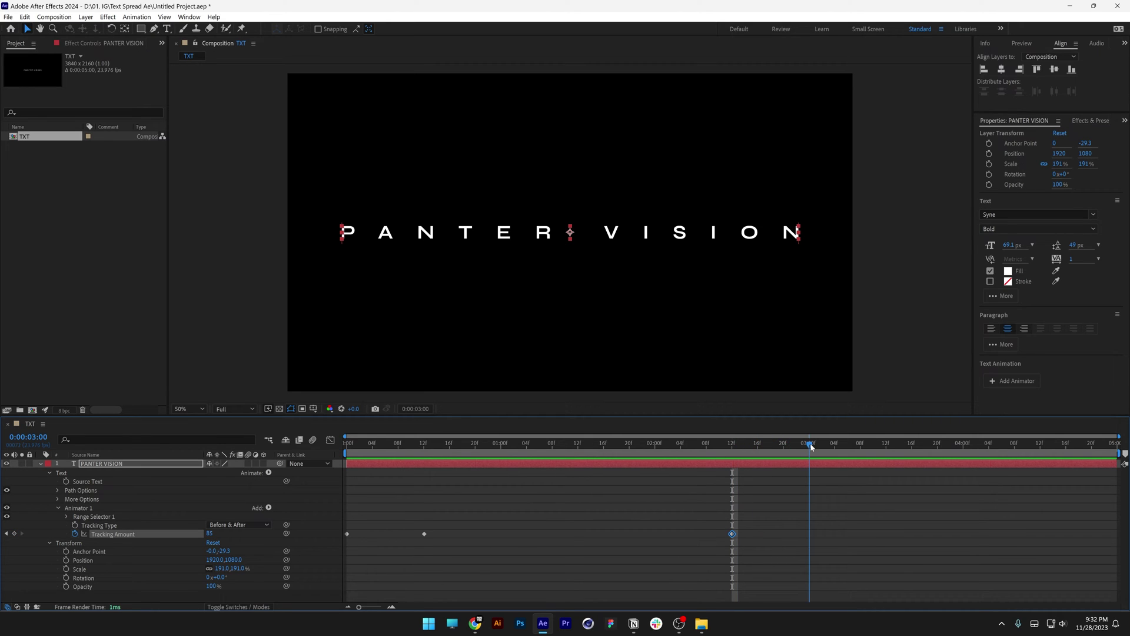
{"action": "left_click", "coordinate": [210, 533]}
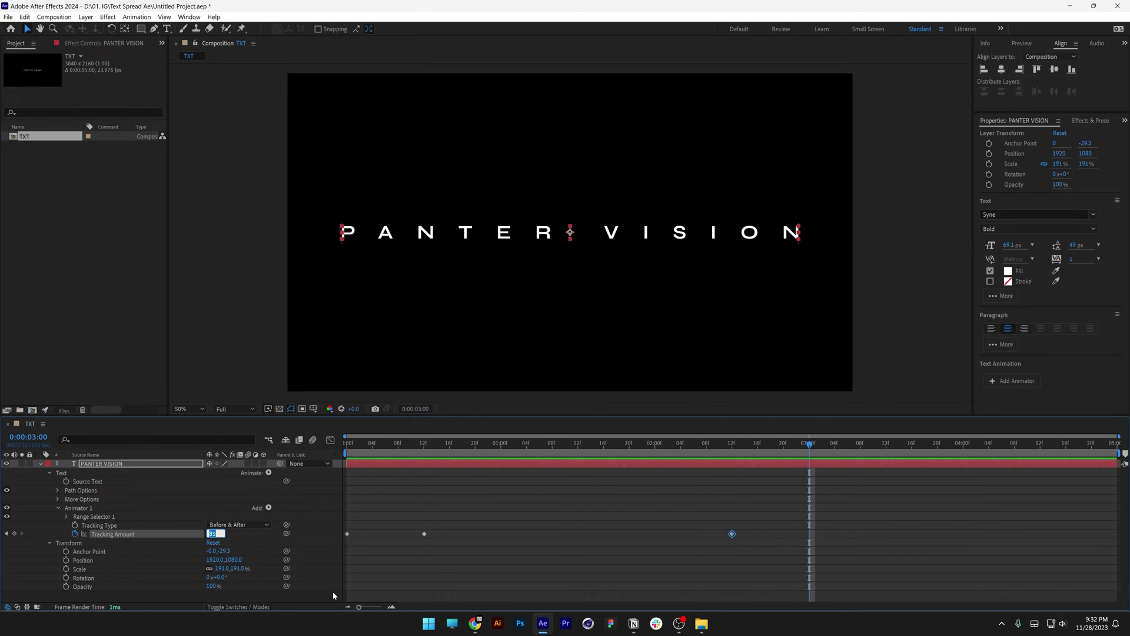
{"action": "type", "text": "20"}
{"action": "key", "text": "Return"}
{"action": "left_click_drag", "start_coordinate": [810, 446], "coordinate": [1041, 449]}
{"action": "left_click", "coordinate": [211, 533]}
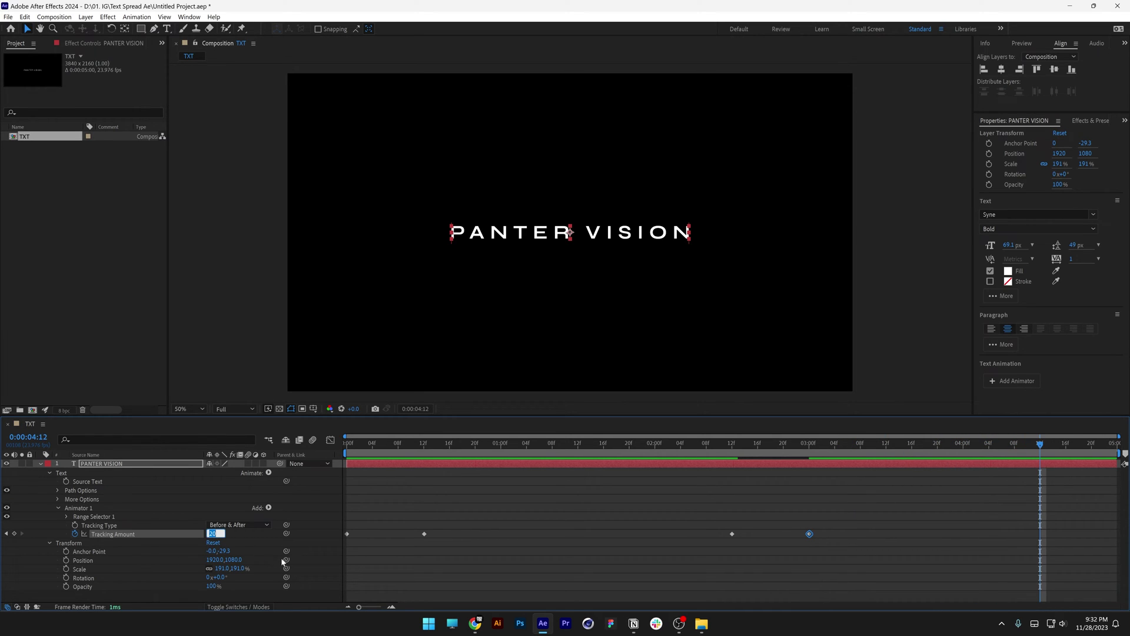
{"action": "type", "text": "0"}
{"action": "key", "text": "Return"}
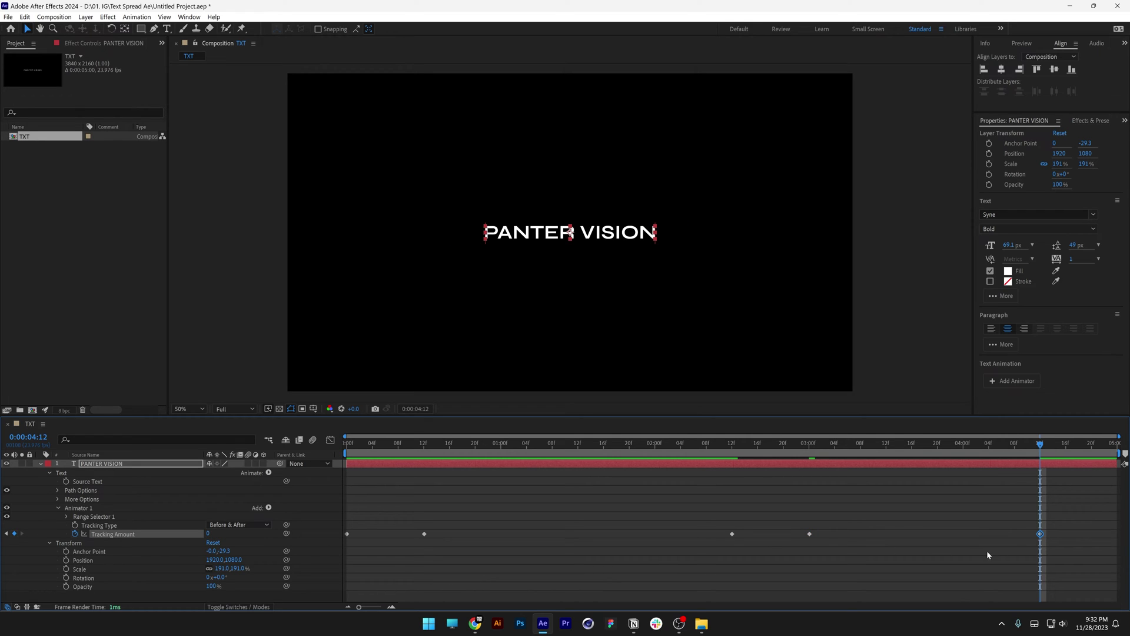
- Apply Easy Ease to the Tracking Amount keyframes at 4:12, 2:12 (85) and 0:00
{"action": "right_click", "coordinate": [1040, 534]}
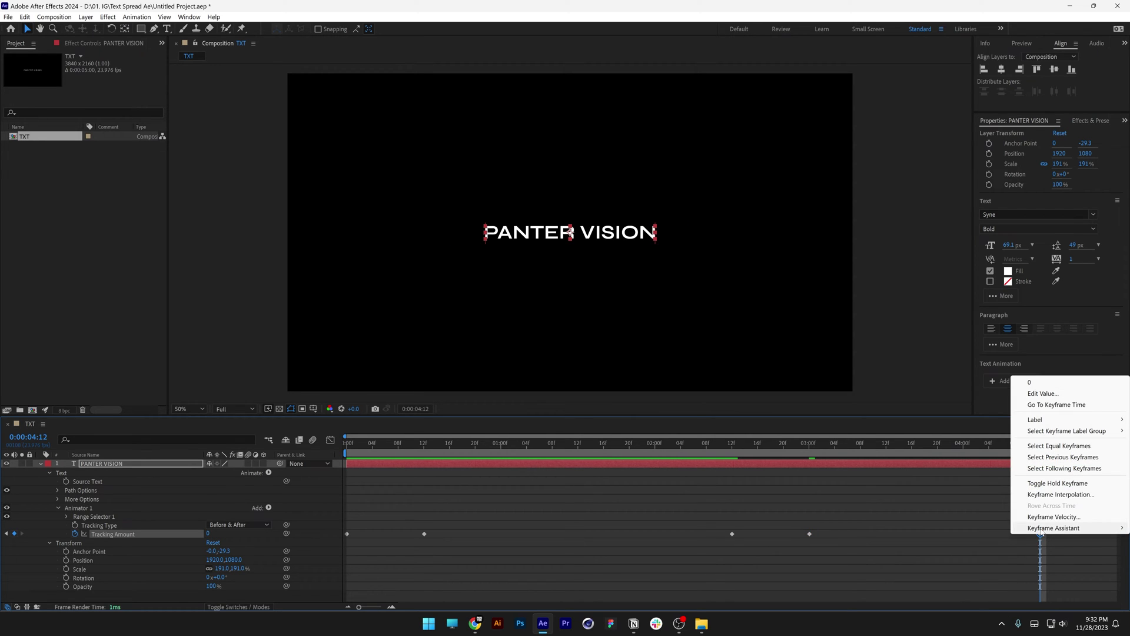
{"action": "mouse_move", "coordinate": [1040, 532]}
{"action": "left_click", "coordinate": [875, 561]}
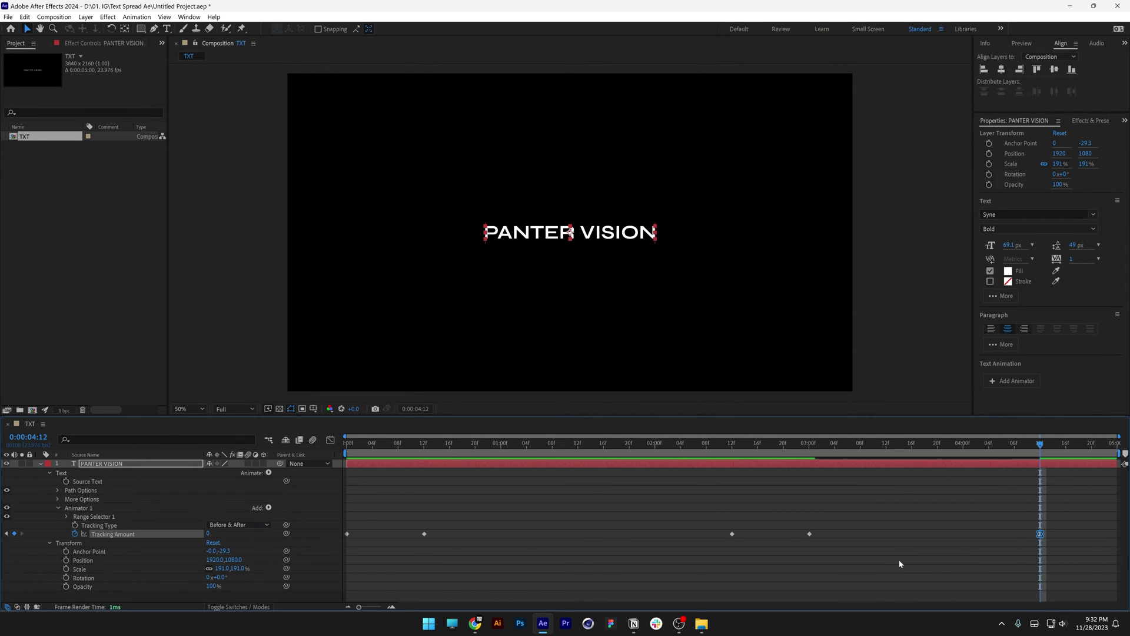
{"action": "left_click", "coordinate": [733, 535]}
{"action": "right_click", "coordinate": [733, 534]}
{"action": "mouse_move", "coordinate": [782, 528]}
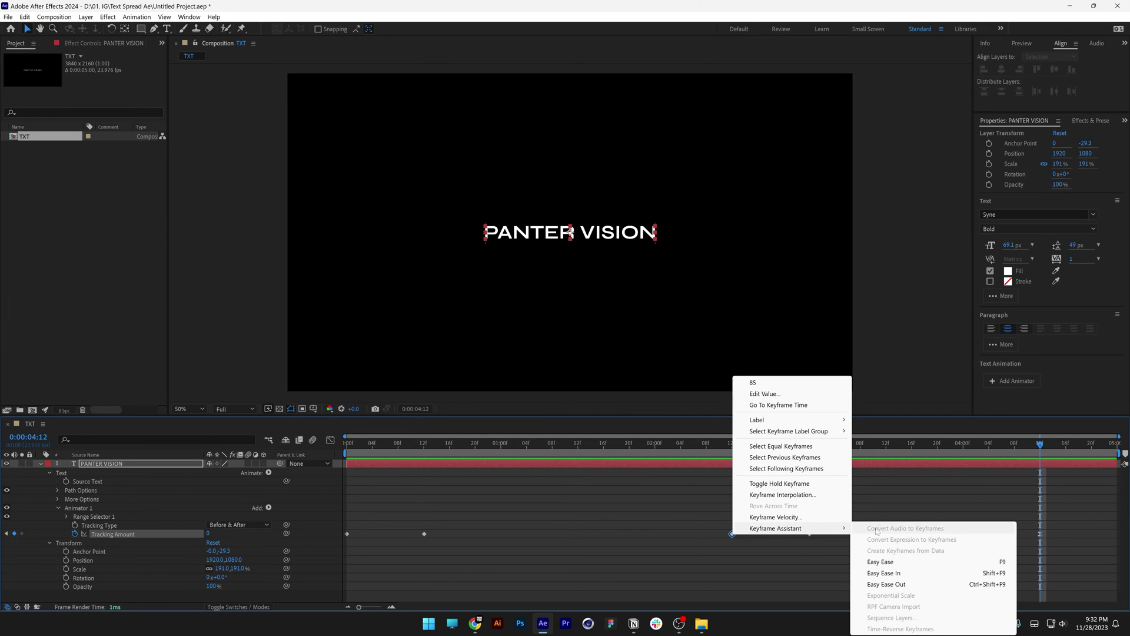
{"action": "left_click", "coordinate": [875, 560]}
{"action": "right_click", "coordinate": [347, 534]}
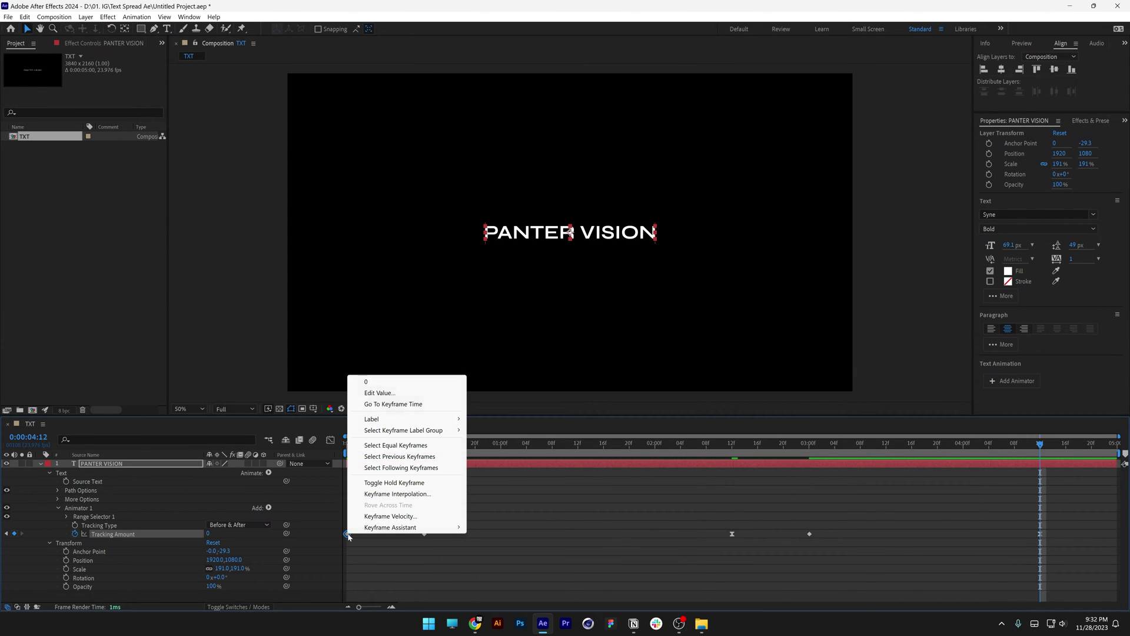
{"action": "mouse_move", "coordinate": [409, 528]}
{"action": "left_click", "coordinate": [513, 561]}
- Deselect the layer and preview the eased tracking animation from the start
{"action": "left_click", "coordinate": [896, 285]}
{"action": "key", "text": "Home"}
{"action": "key", "text": "space"}
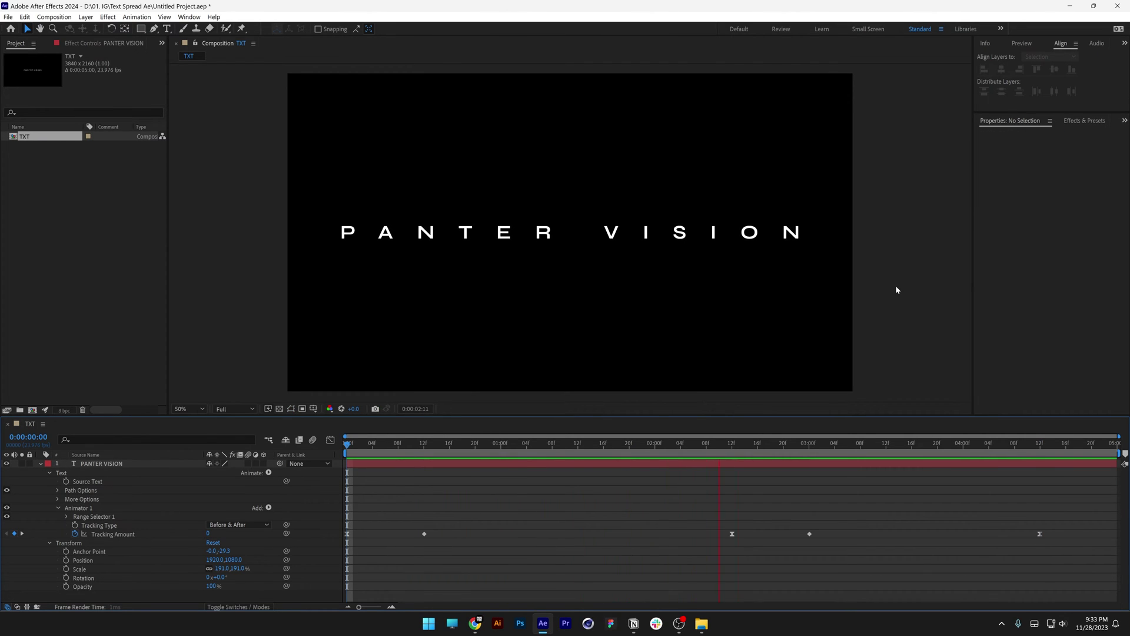
- Duplicate the collapsed PANTER VISION layer four times and drag the top copy up above the original
{"action": "key", "text": "space"}
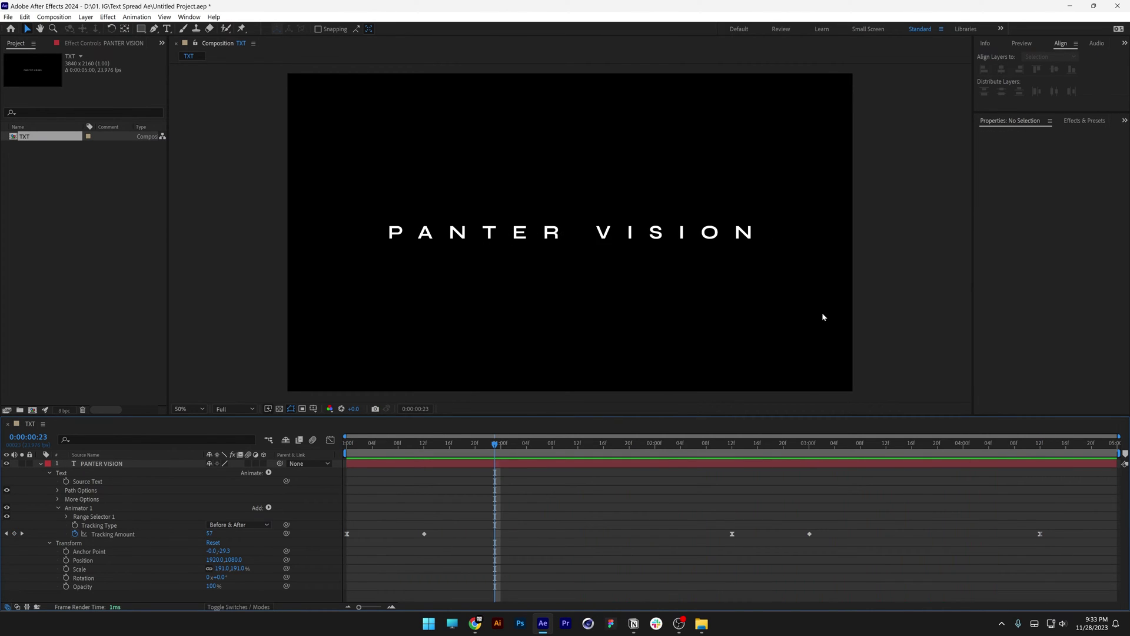
{"action": "left_click", "coordinate": [98, 465]}
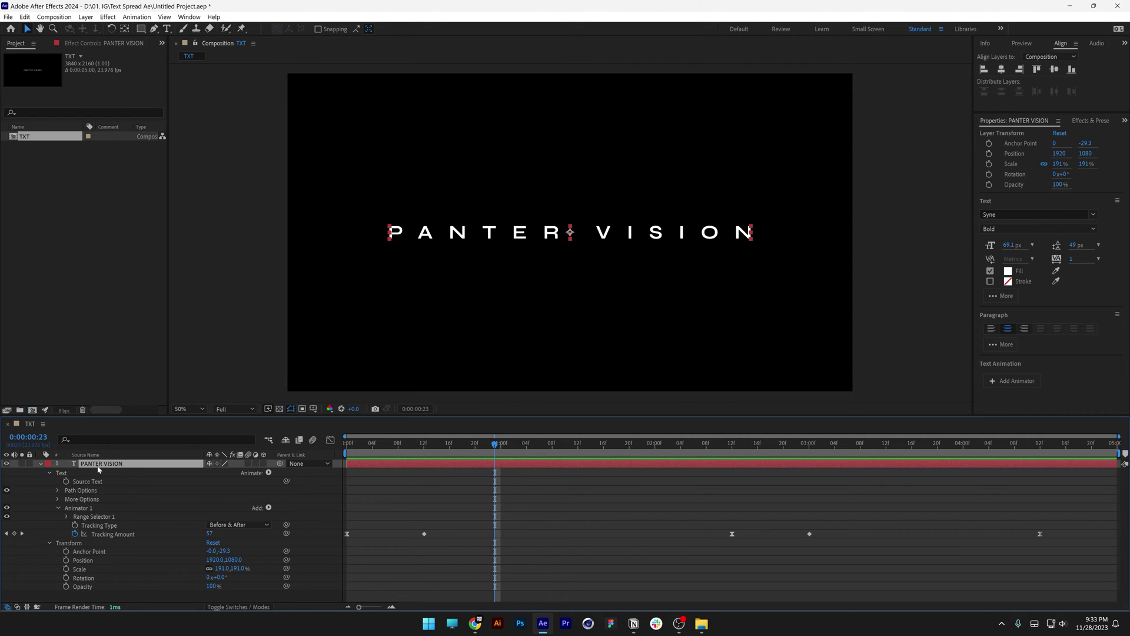
{"action": "left_click", "coordinate": [40, 463]}
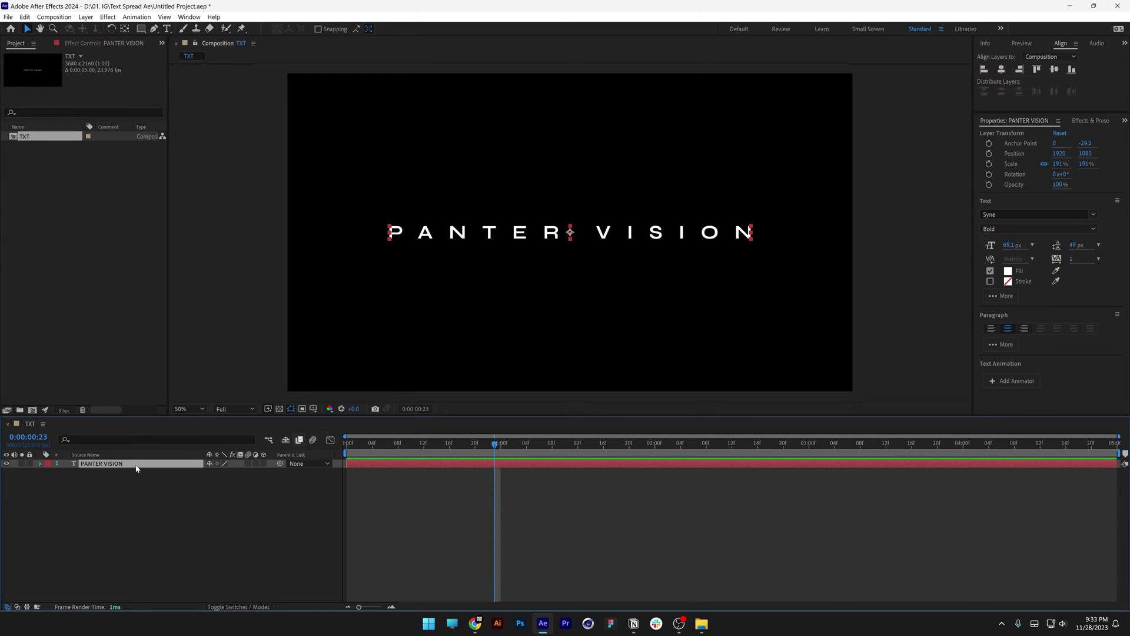
{"action": "key", "text": "ctrl+d"}
{"action": "key", "text": "ctrl+d"}
{"action": "key", "text": "ctrl+d"}
{"action": "key", "text": "ctrl+d"}
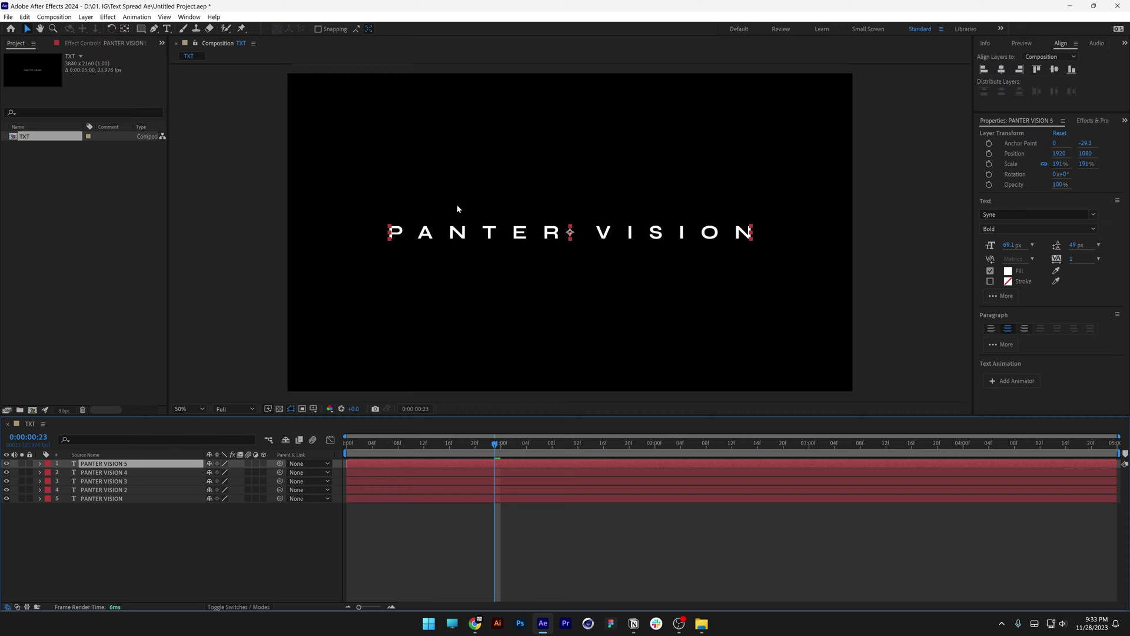
{"action": "left_click_drag", "start_coordinate": [458, 236], "coordinate": [458, 140]}
- Select all five text layers and distribute them evenly vertically
{"action": "left_click", "coordinate": [115, 498], "text": "shift"}
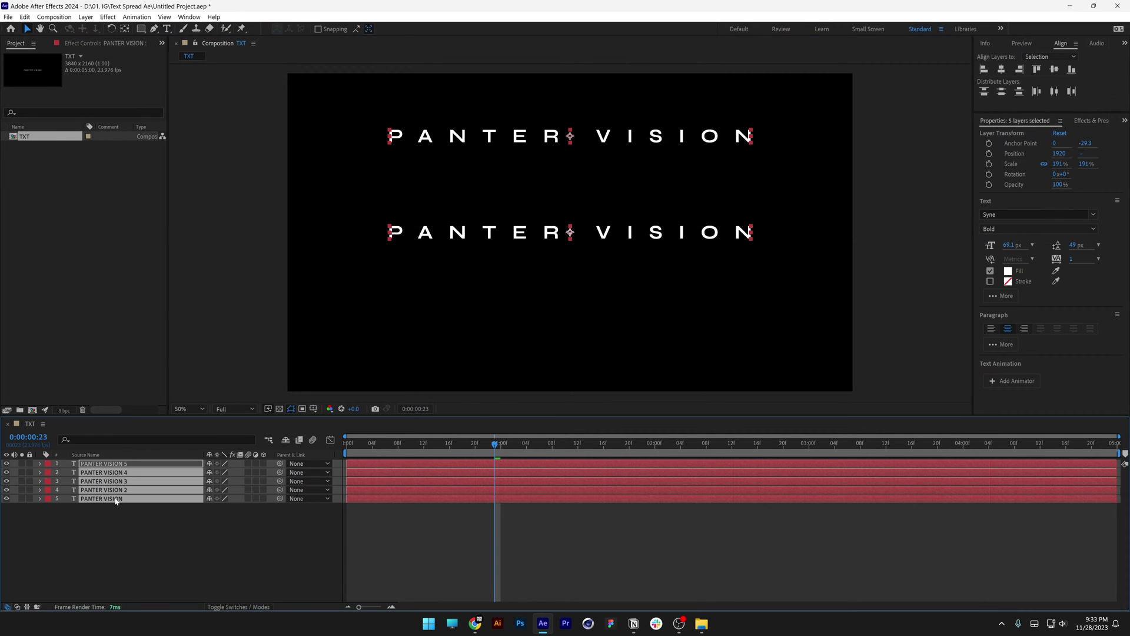
{"action": "left_click", "coordinate": [1002, 96]}
{"action": "left_click", "coordinate": [827, 149]}
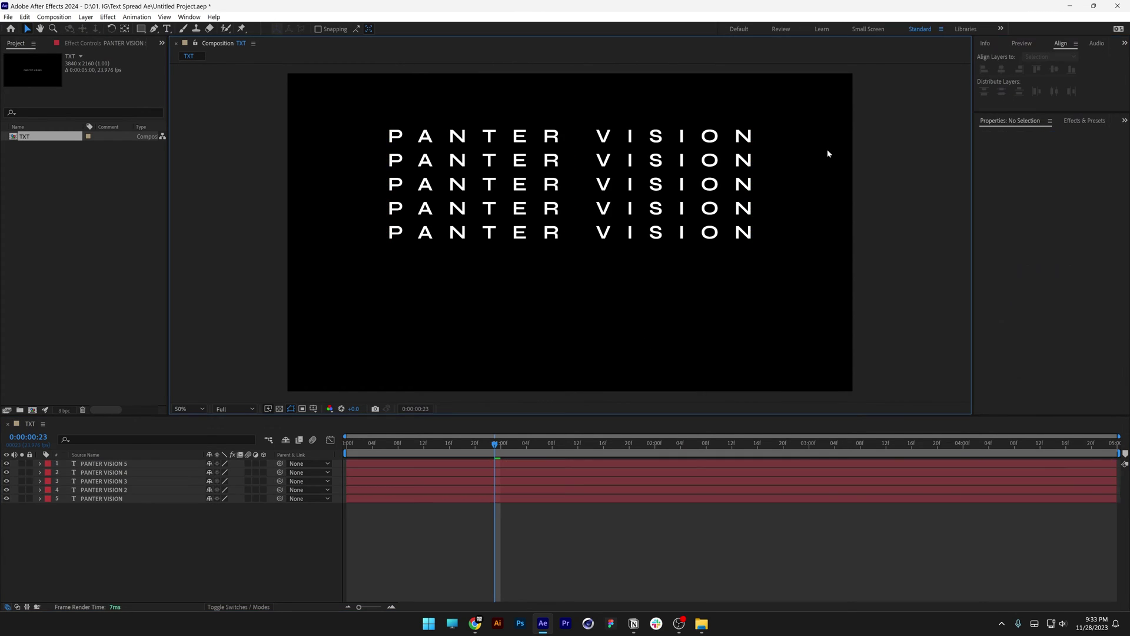
- Lower the top copy to Y 510, redistribute the five lines, then select PANTER VISION 5 through 2
{"action": "left_click", "coordinate": [681, 137]}
{"action": "key", "text": "shift+Down"}
{"action": "key", "text": "shift+Down"}
{"action": "key", "text": "shift+Down"}
{"action": "key", "text": "shift+Down"}
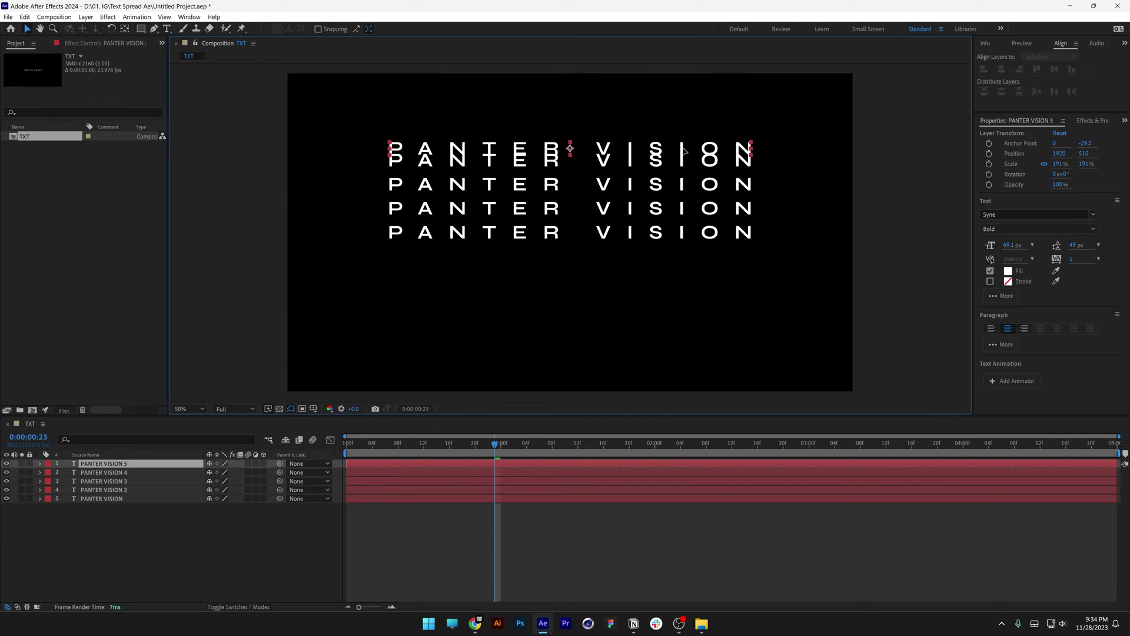
{"action": "left_click_drag", "start_coordinate": [114, 503], "coordinate": [135, 461]}
{"action": "left_click", "coordinate": [1002, 96]}
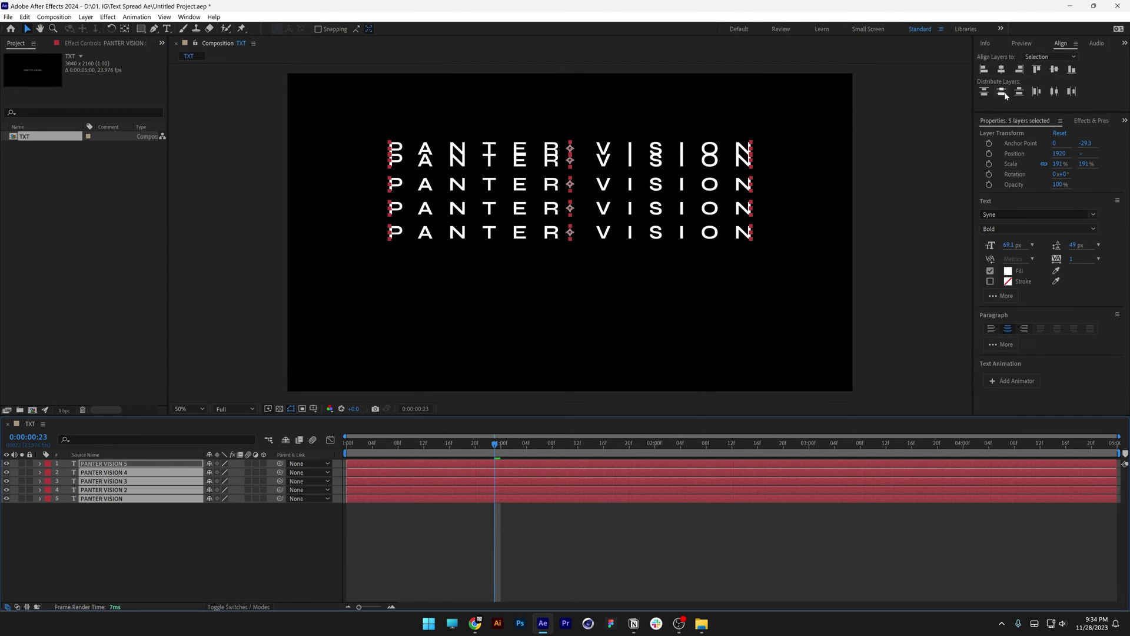
{"action": "left_click", "coordinate": [880, 255]}
{"action": "left_click", "coordinate": [104, 465]}
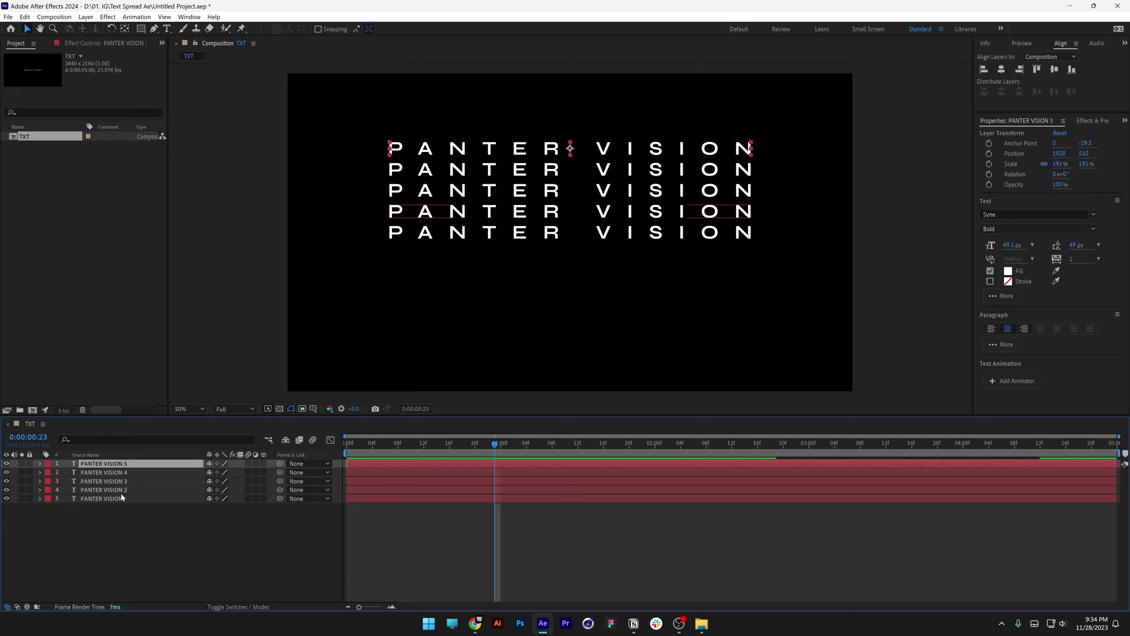
{"action": "left_click", "coordinate": [122, 490], "text": "shift"}
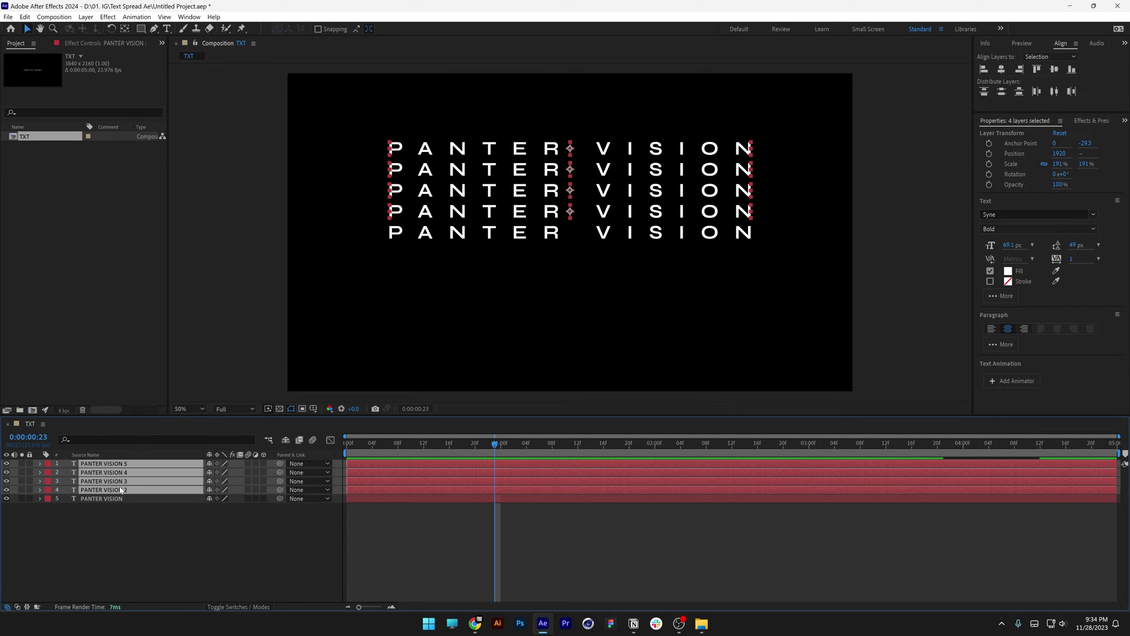
- Show Position on the four copies and Tracking Amount on the original, and move to 0:00:01:00
{"action": "key", "text": "p"}
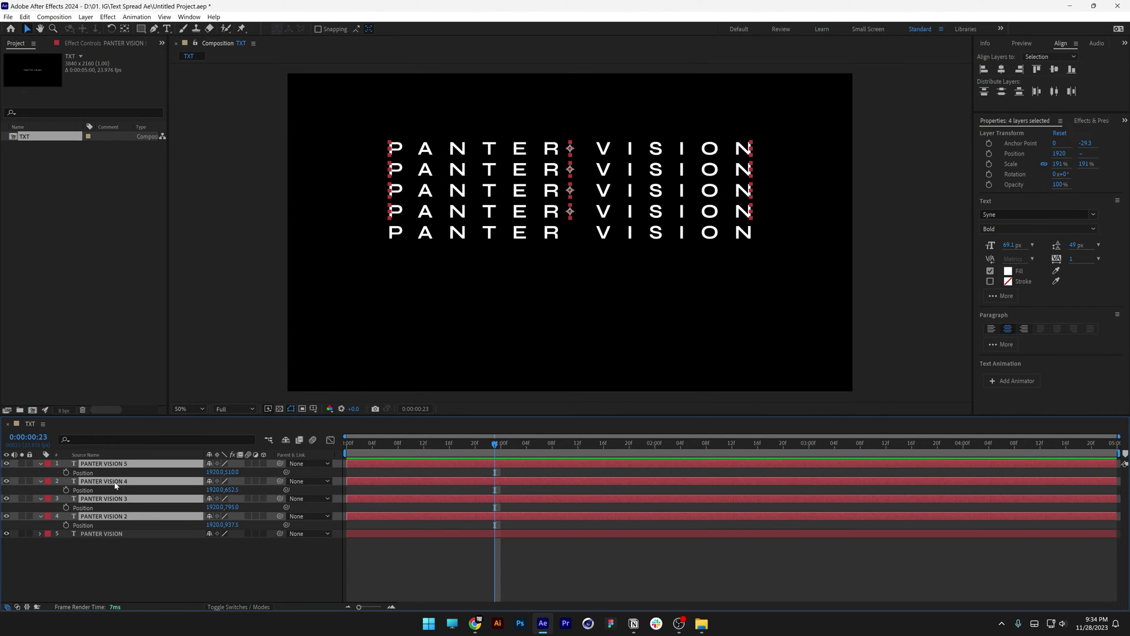
{"action": "left_click", "coordinate": [112, 537]}
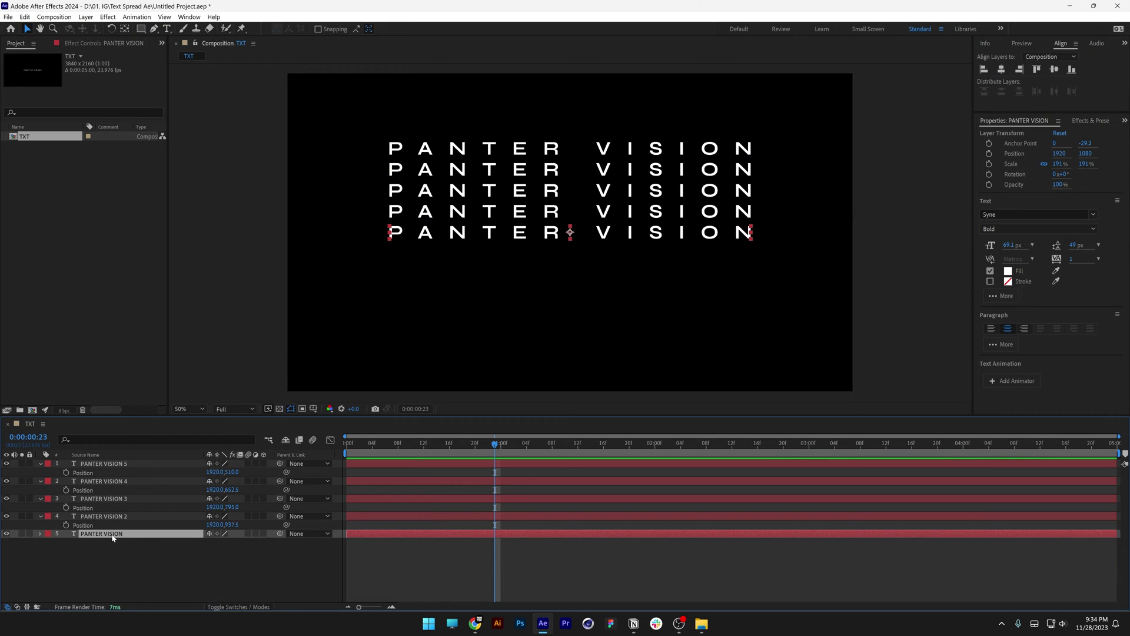
{"action": "key", "text": "u"}
{"action": "left_click_drag", "start_coordinate": [448, 443], "coordinate": [462, 443]}
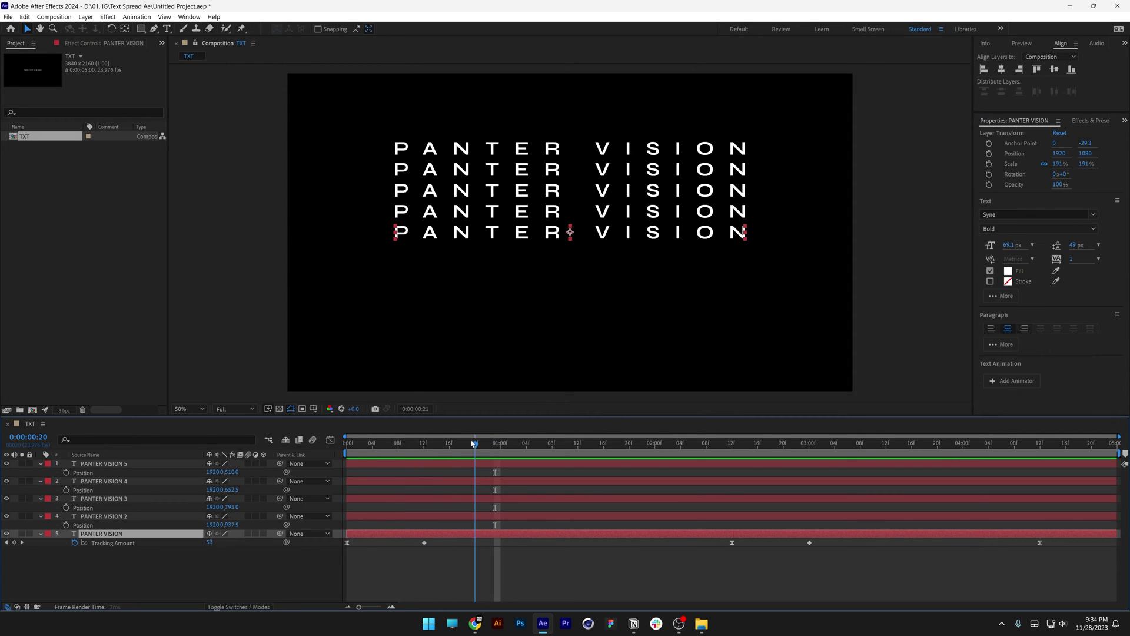
{"action": "key", "text": "Page_Down"}
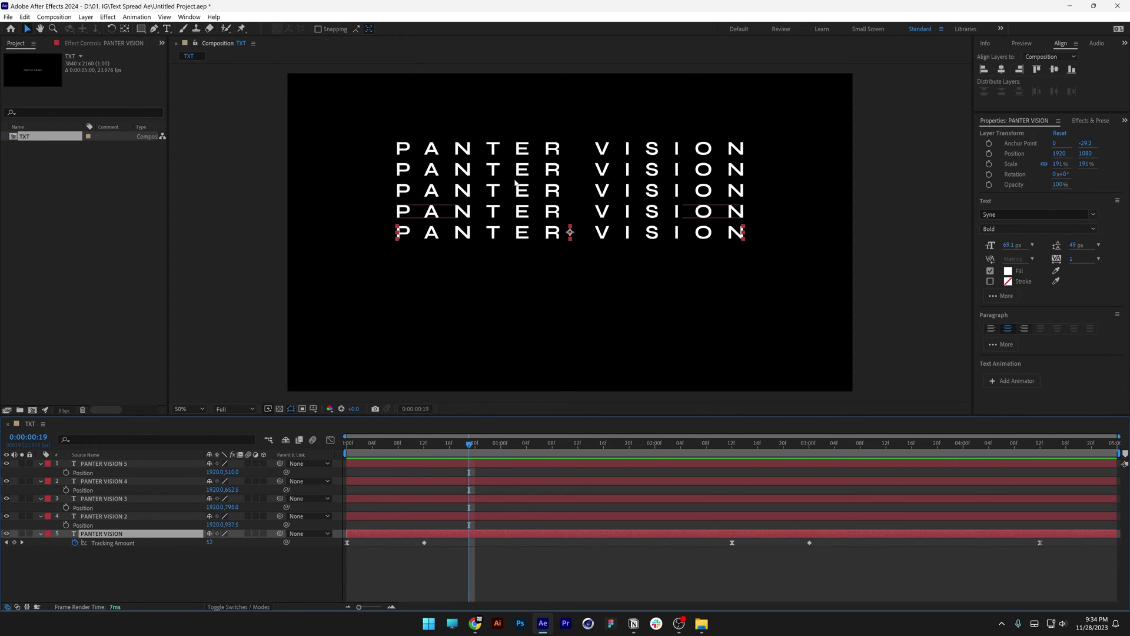
{"action": "left_click", "coordinate": [432, 446]}
{"action": "left_click_drag", "start_coordinate": [433, 447], "coordinate": [505, 448]}
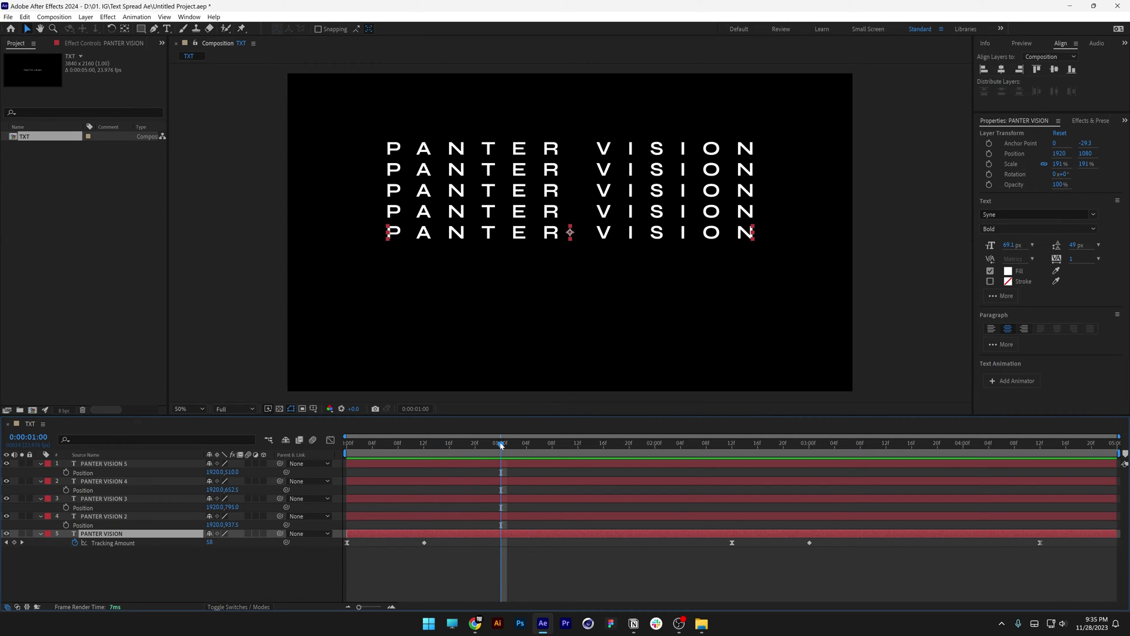
{"action": "key", "text": "ctrl+Up"}
- Set Position keyframes at 1:00 on the copies, then align all lines to the original at 1:04
{"action": "left_click", "coordinate": [66, 507]}
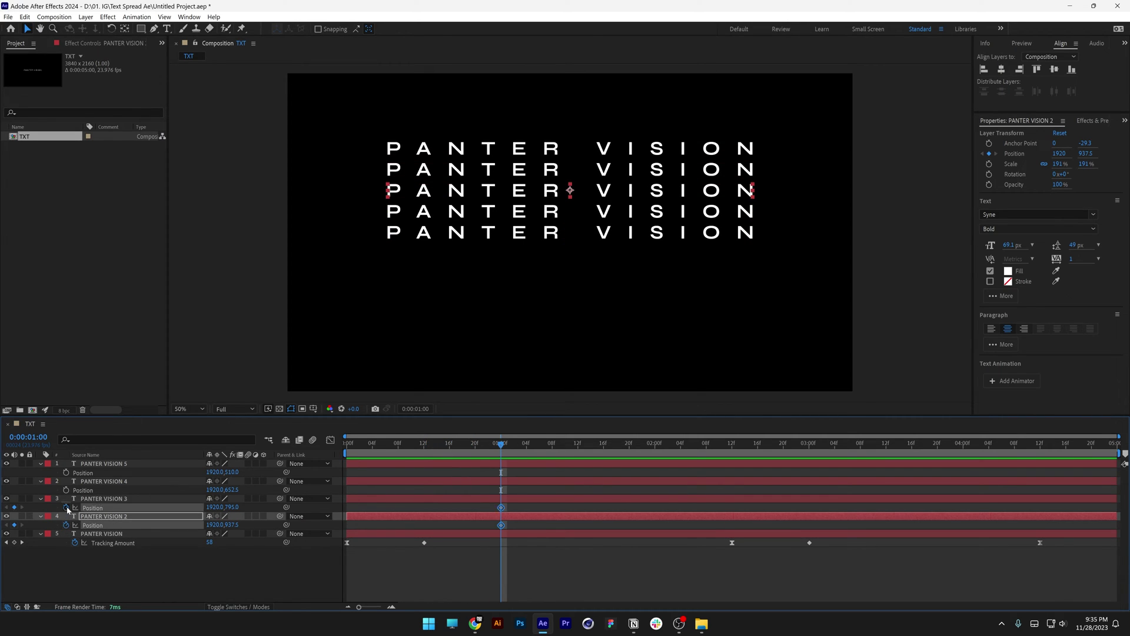
{"action": "left_click", "coordinate": [66, 490]}
{"action": "left_click", "coordinate": [65, 472]}
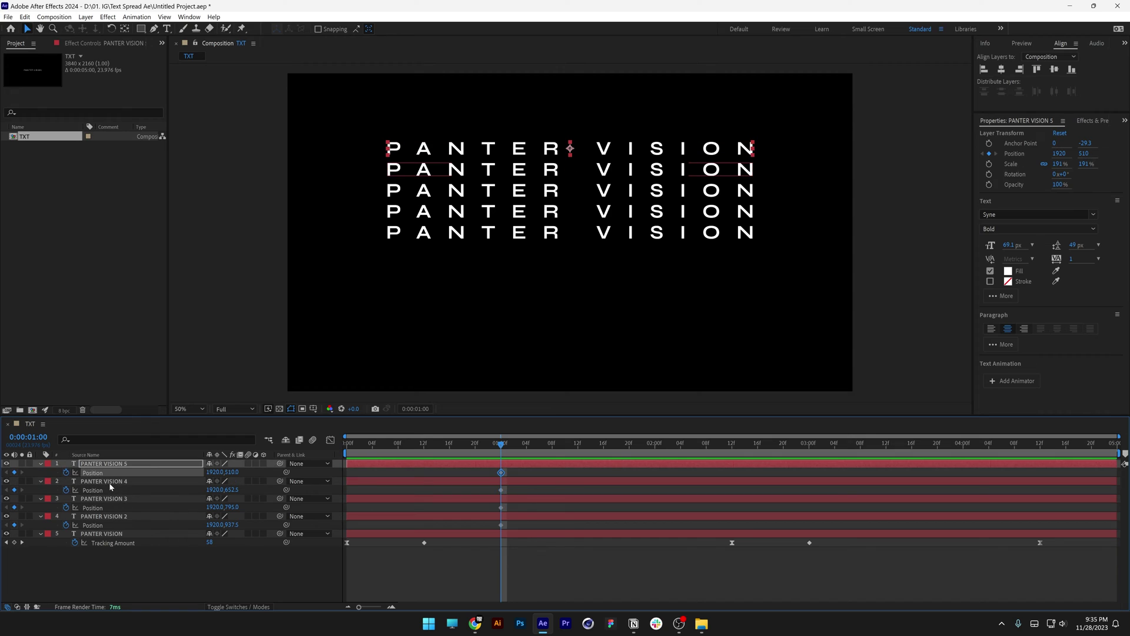
{"action": "left_click", "coordinate": [526, 446]}
{"action": "left_click_drag", "start_coordinate": [128, 583], "coordinate": [91, 455]}
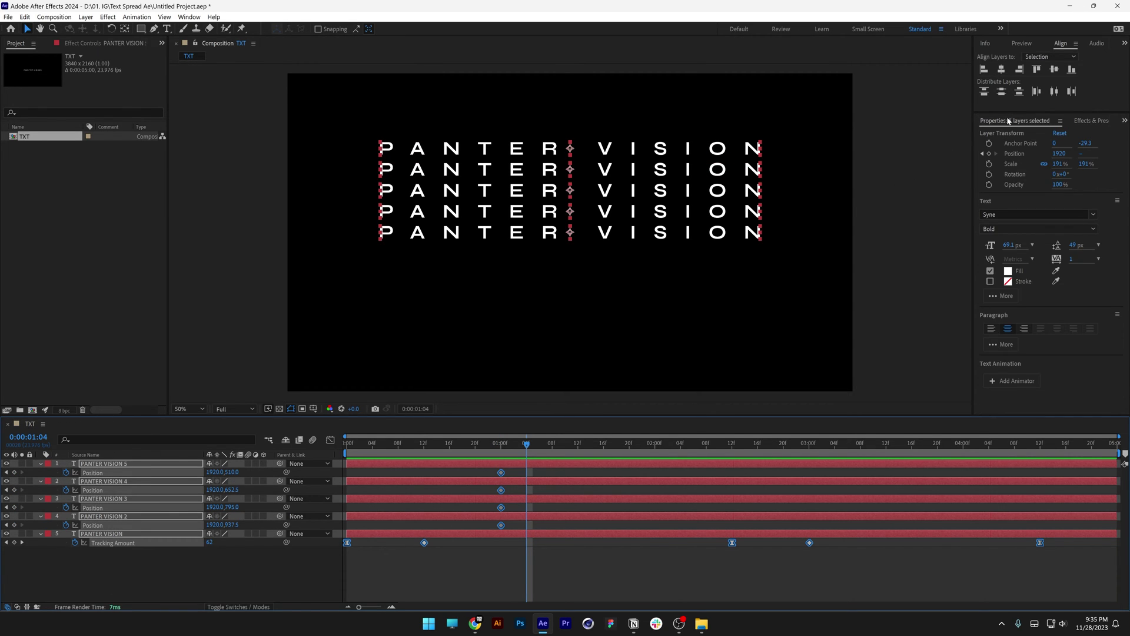
{"action": "left_click", "coordinate": [1072, 70]}
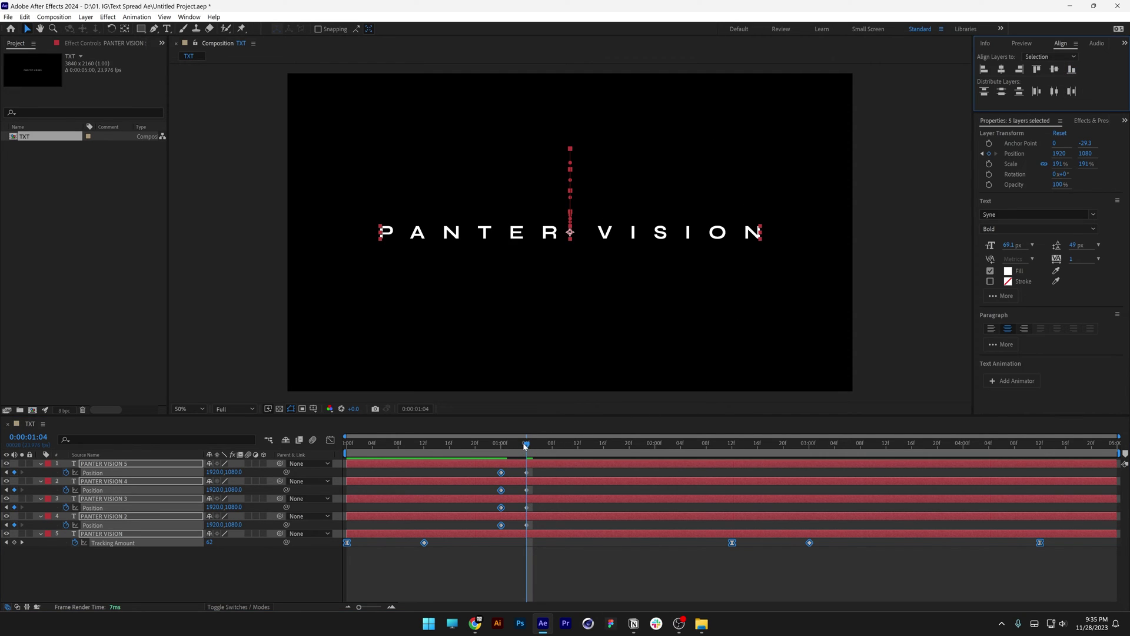
- Swap keyframes so lines start merged at 1:00 and stack at 1:04, Easy Ease them, and preview
{"action": "left_click_drag", "start_coordinate": [525, 445], "coordinate": [501, 528]}
{"action": "left_click", "coordinate": [532, 476]}
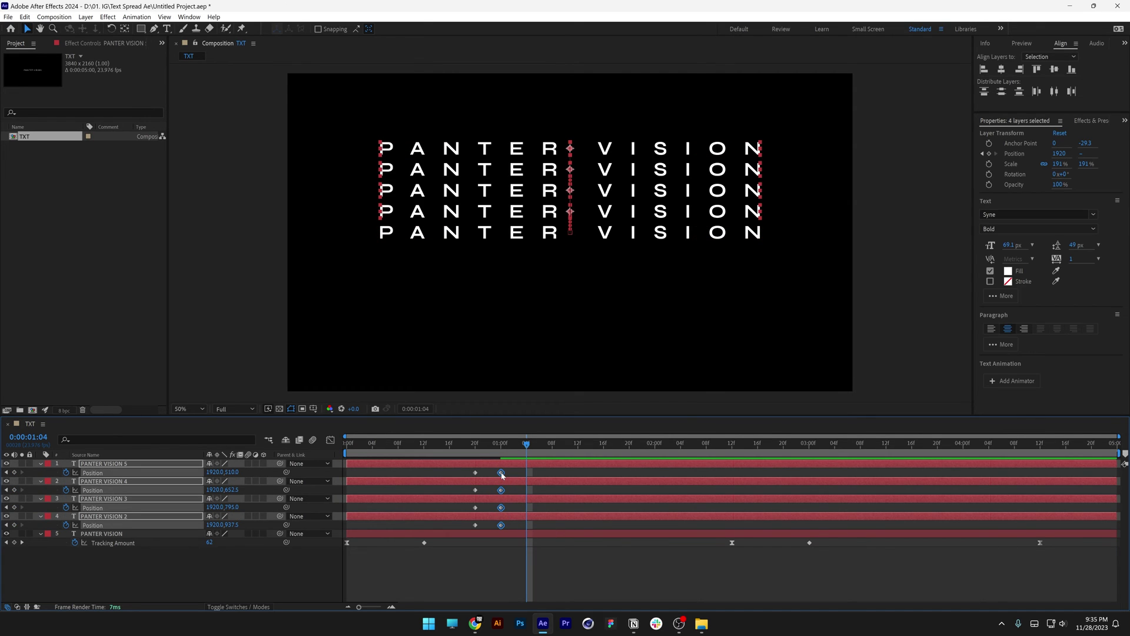
{"action": "left_click_drag", "start_coordinate": [500, 473], "coordinate": [527, 474]}
{"action": "left_click_drag", "start_coordinate": [466, 522], "coordinate": [489, 532]}
{"action": "key", "text": "F9"}
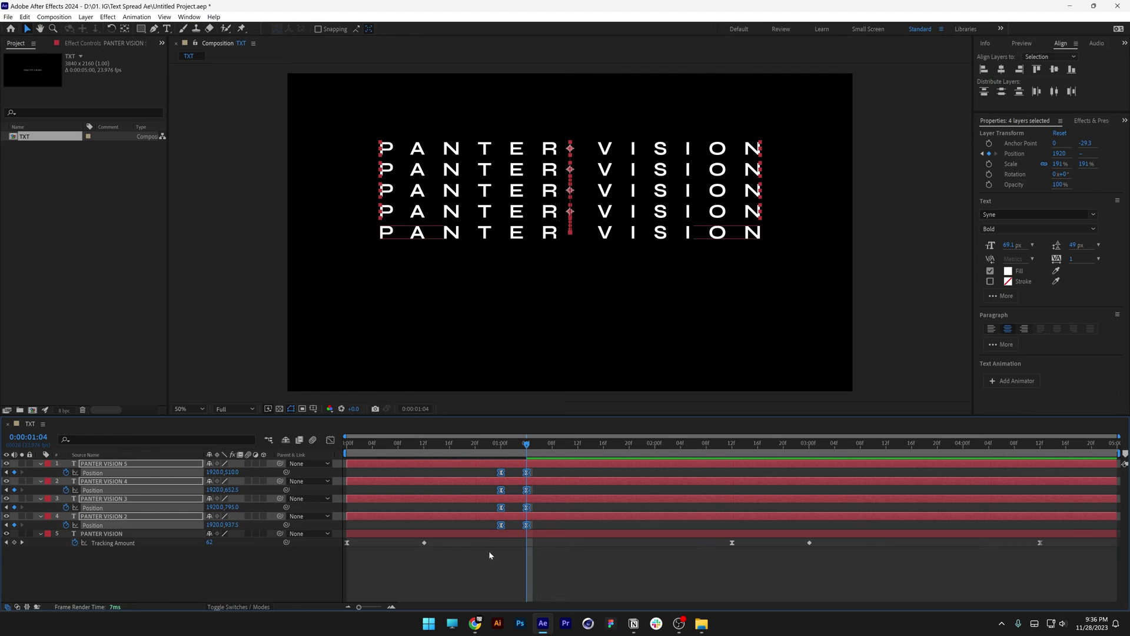
{"action": "left_click", "coordinate": [488, 550]}
{"action": "key", "text": "Home"}
{"action": "key", "text": "space"}
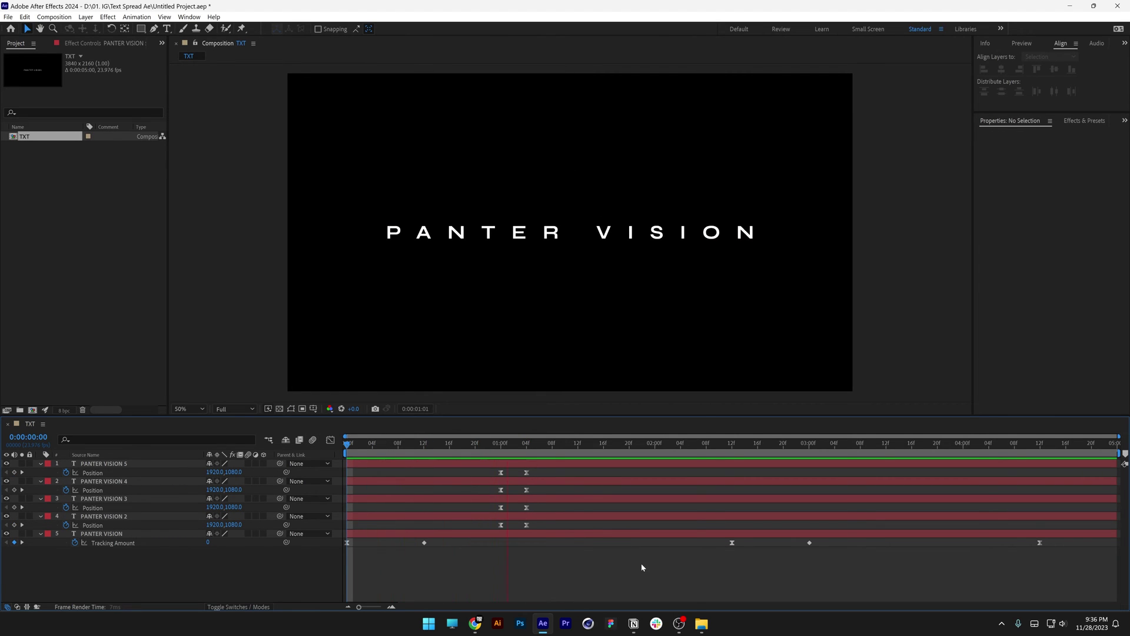
- Stop the preview, scrub the timeline, and marquee-select the top line's Position keyframes
{"action": "key", "text": "space"}
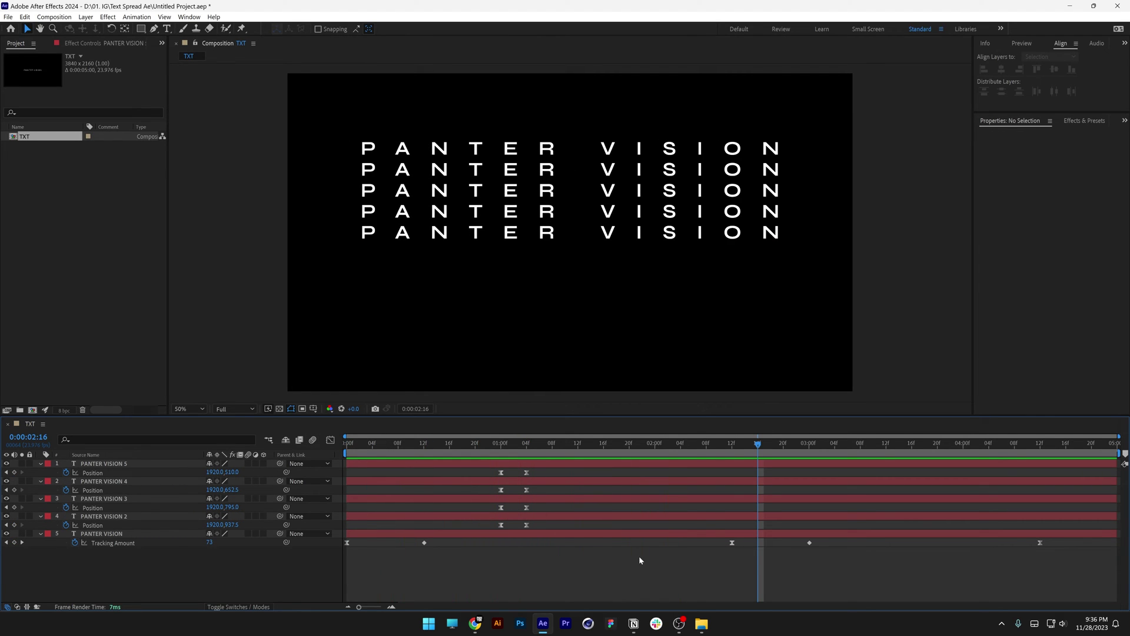
{"action": "left_click_drag", "start_coordinate": [729, 440], "coordinate": [801, 447]}
{"action": "left_click_drag", "start_coordinate": [888, 455], "coordinate": [985, 459]}
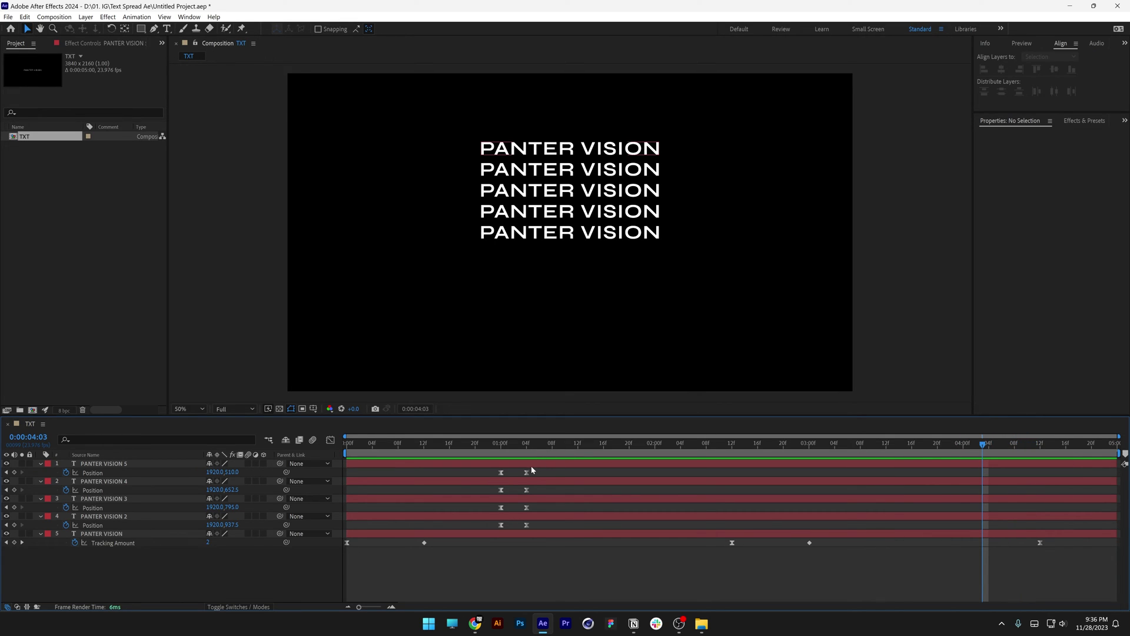
{"action": "left_click_drag", "start_coordinate": [552, 473], "coordinate": [490, 525]}
- Copy each of the four lines' Position keyframes and paste them at the current time
{"action": "key", "text": "ctrl+c"}
{"action": "key", "text": "ctrl+v"}
{"action": "key", "text": "ctrl+c"}
{"action": "key", "text": "ctrl+v"}
{"action": "key", "text": "ctrl+c"}
{"action": "key", "text": "ctrl+v"}
{"action": "key", "text": "ctrl+c"}
{"action": "key", "text": "ctrl+v"}
- Retime the pasted collapse Position keyframes to about 4:10 and play back from the start
{"action": "left_click_drag", "start_coordinate": [975, 451], "coordinate": [1006, 529]}
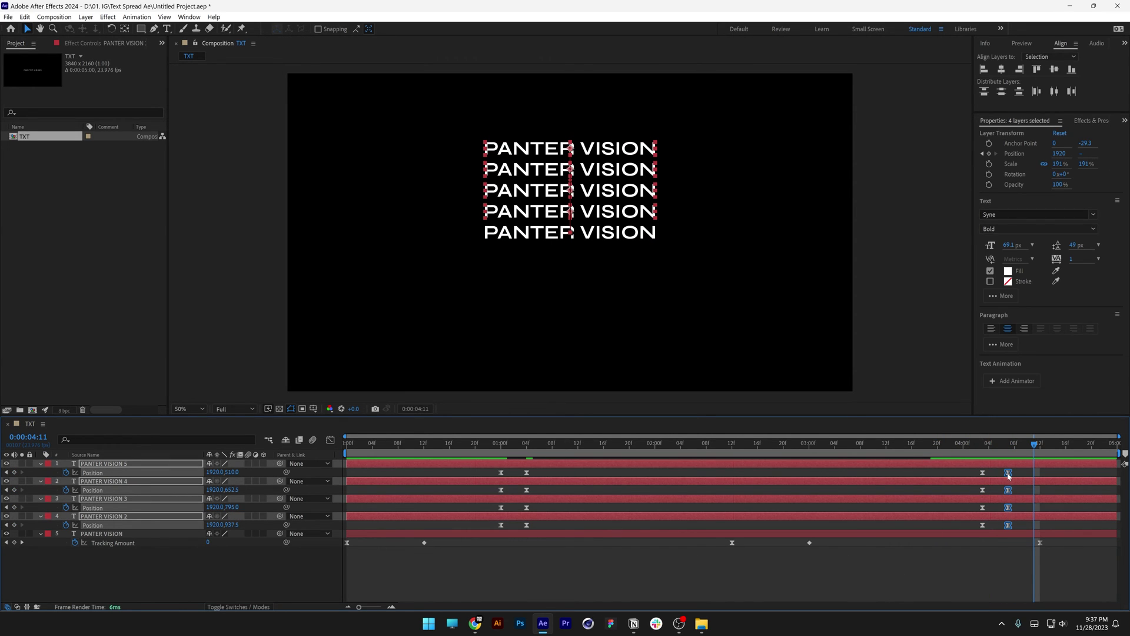
{"action": "left_click_drag", "start_coordinate": [1008, 472], "coordinate": [959, 476]}
{"action": "mouse_move", "coordinate": [1030, 445]}
{"action": "left_mouse_down"}
{"action": "mouse_move", "coordinate": [1011, 445]}
{"action": "mouse_move", "coordinate": [1027, 447]}
{"action": "left_mouse_up"}
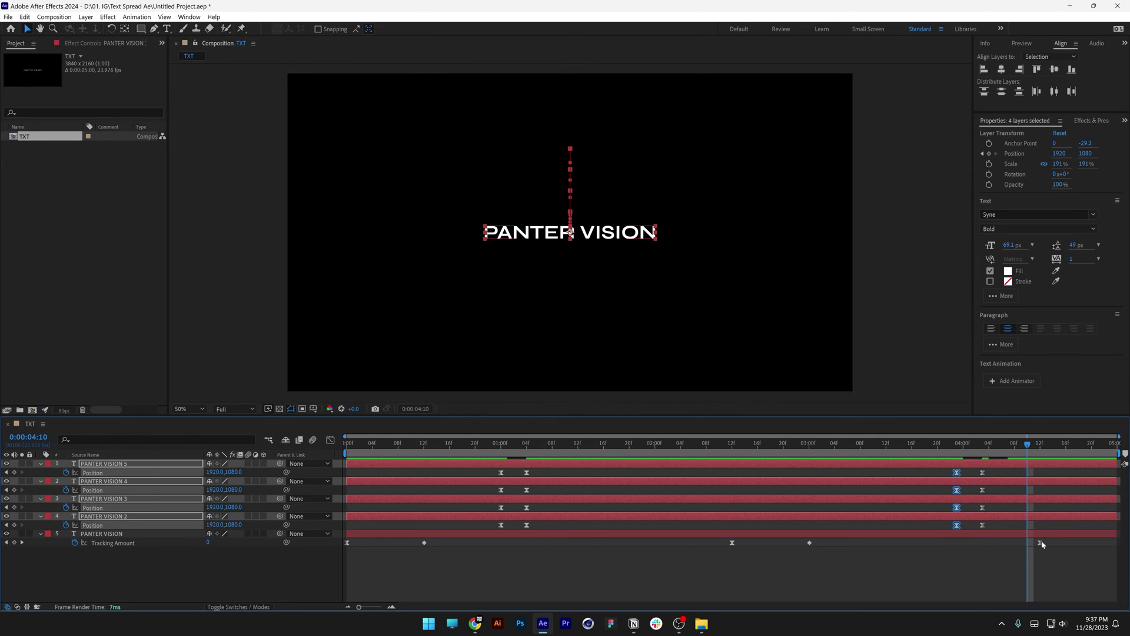
{"action": "left_click", "coordinate": [1052, 490]}
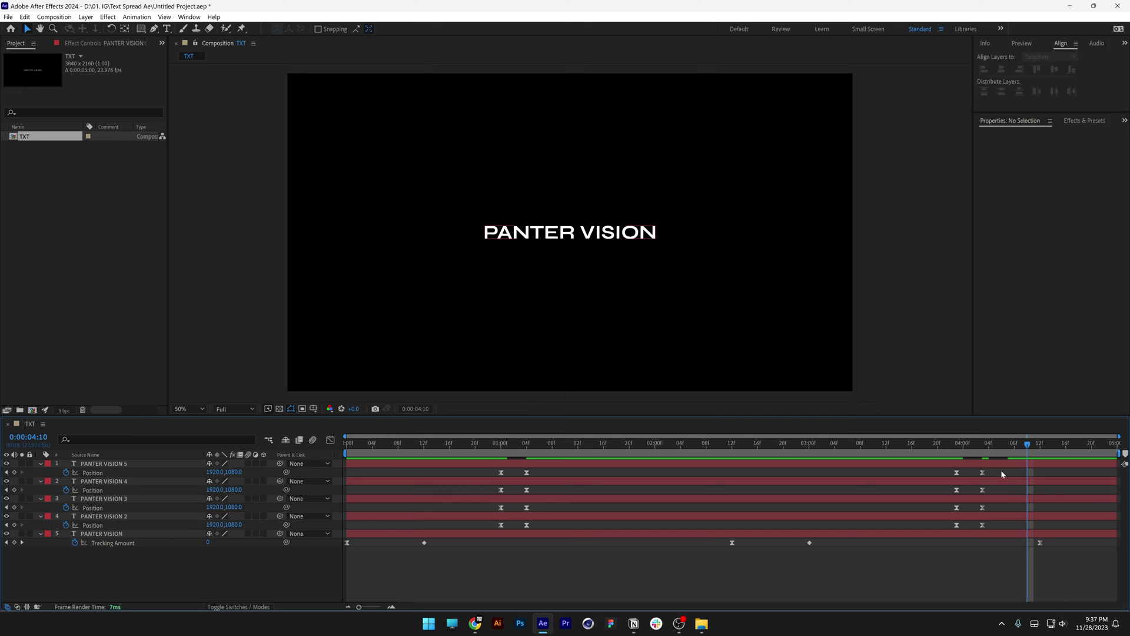
{"action": "left_click_drag", "start_coordinate": [1001, 469], "coordinate": [948, 535]}
{"action": "left_click_drag", "start_coordinate": [986, 476], "coordinate": [1047, 476]}
{"action": "left_click", "coordinate": [651, 569]}
{"action": "key", "text": "Home"}
{"action": "key", "text": "space"}
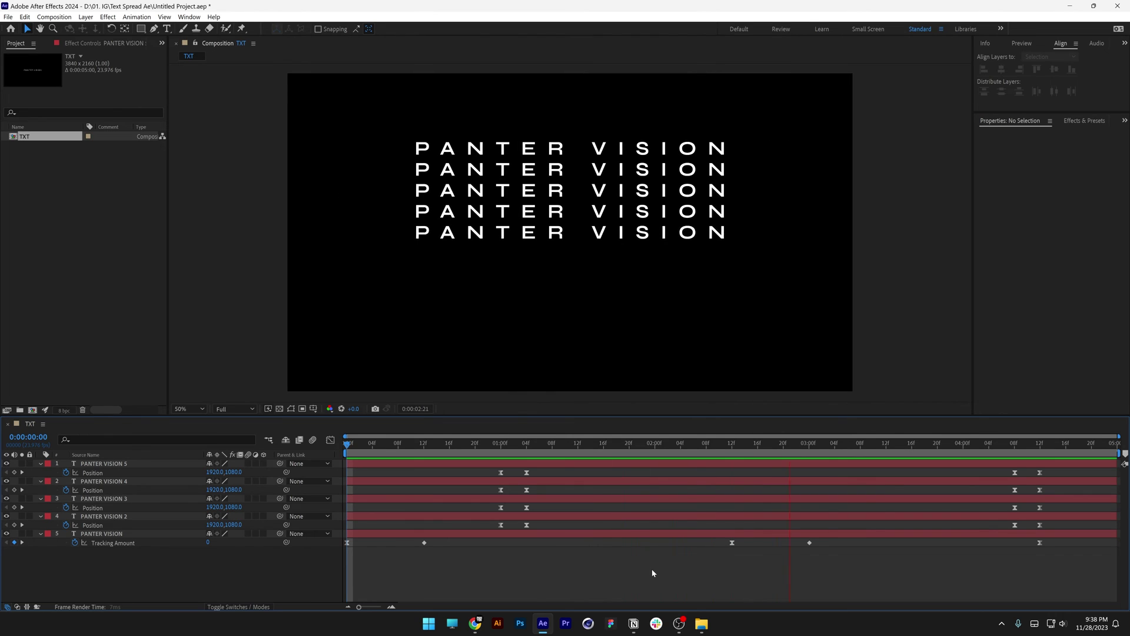
- Reveal all five layers' Tracking Amount and Position keyframes with U, then scrub to the widest spread
{"action": "left_click_drag", "start_coordinate": [211, 569], "coordinate": [122, 419]}
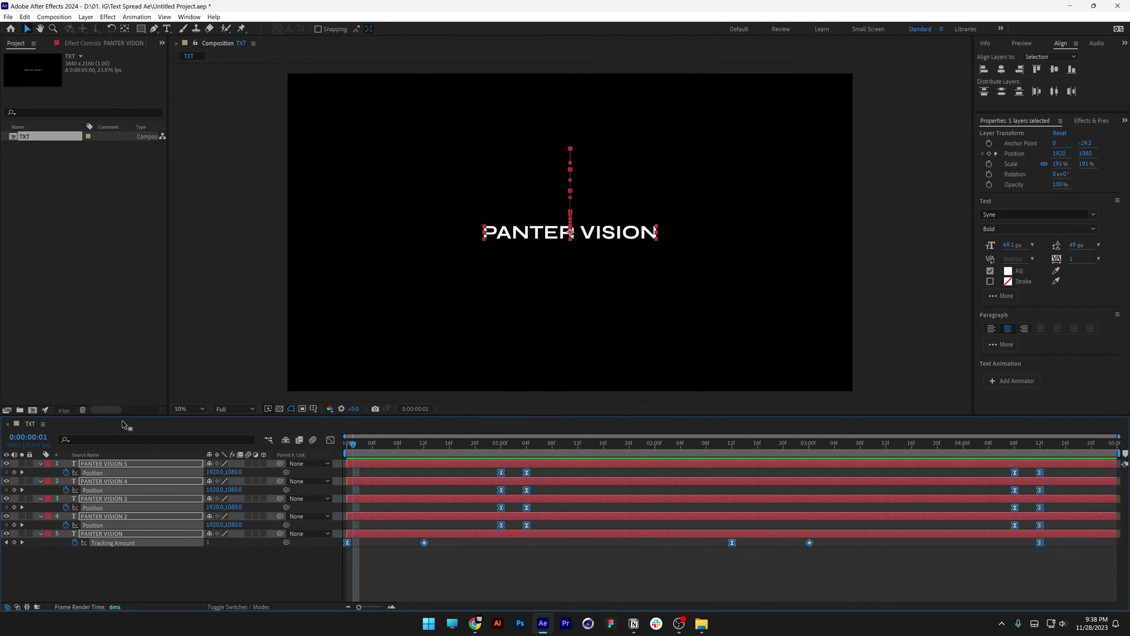
{"action": "key", "text": "u"}
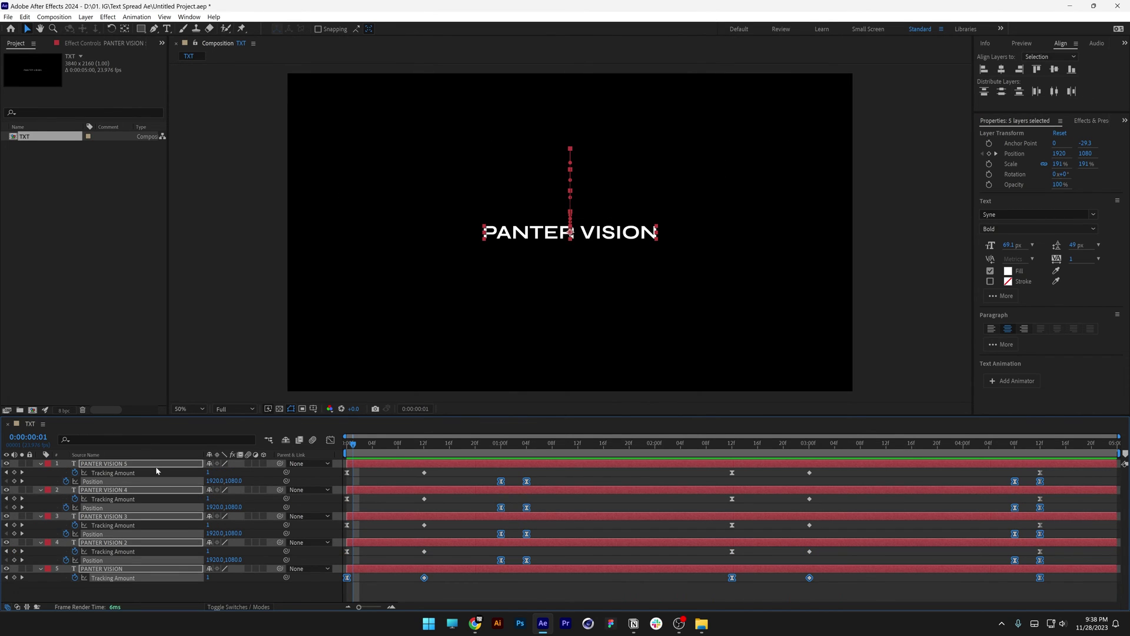
{"action": "left_click", "coordinate": [261, 595]}
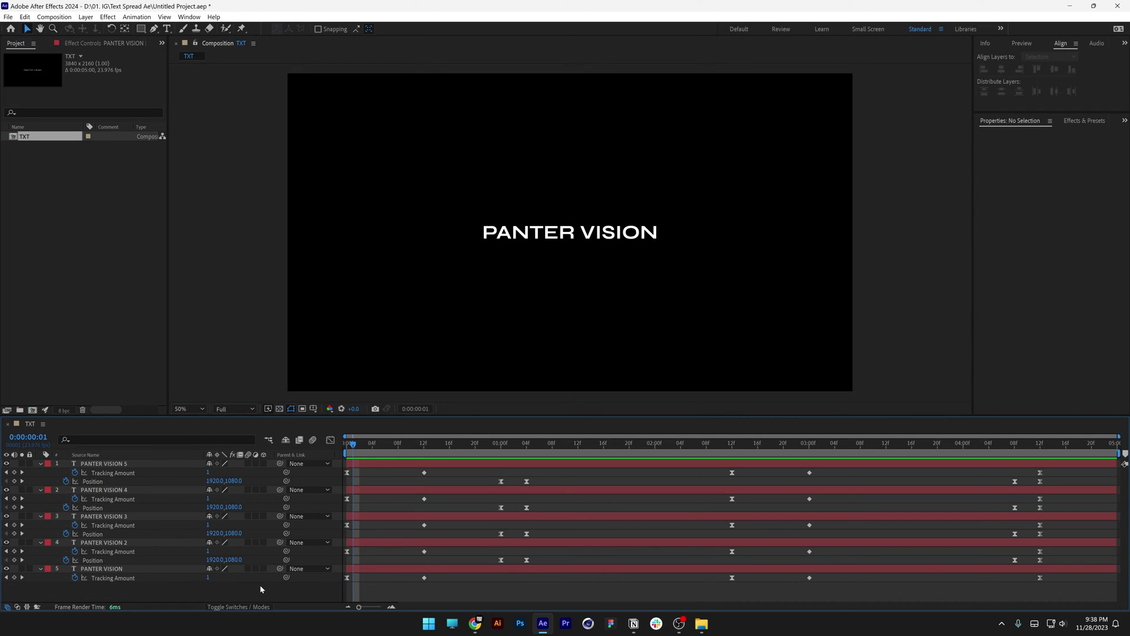
{"action": "left_click_drag", "start_coordinate": [651, 448], "coordinate": [797, 448]}
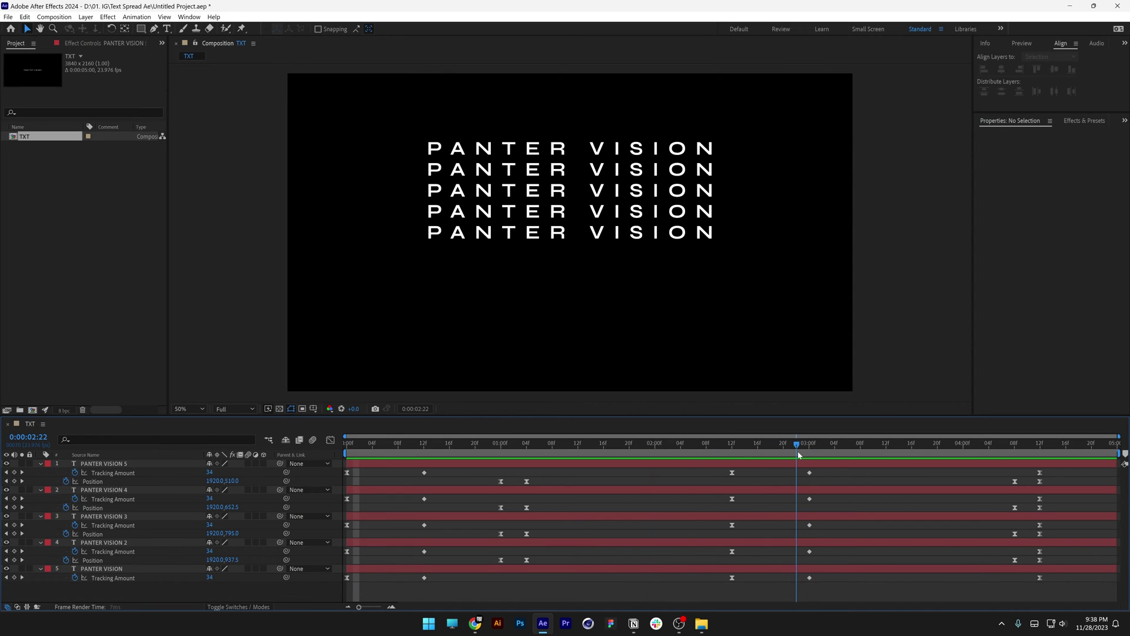
- Delay the tracking keyframes of PANTER VISION 2, 3 and 4 by two more frames each, from 2:14
{"action": "left_click", "coordinate": [103, 568]}
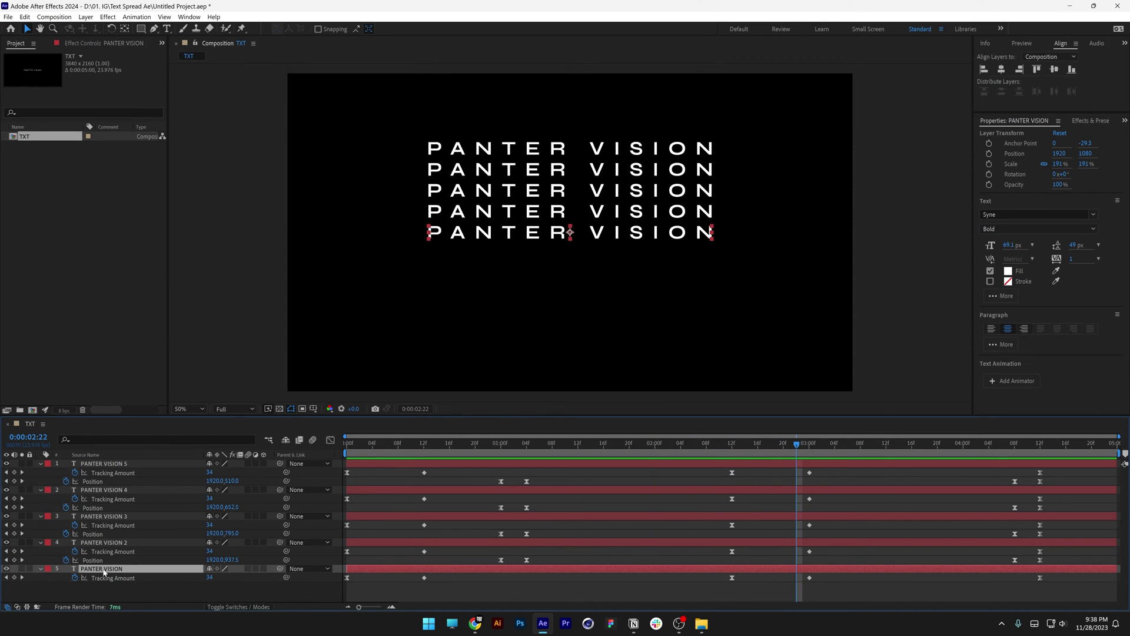
{"action": "left_click", "coordinate": [732, 446]}
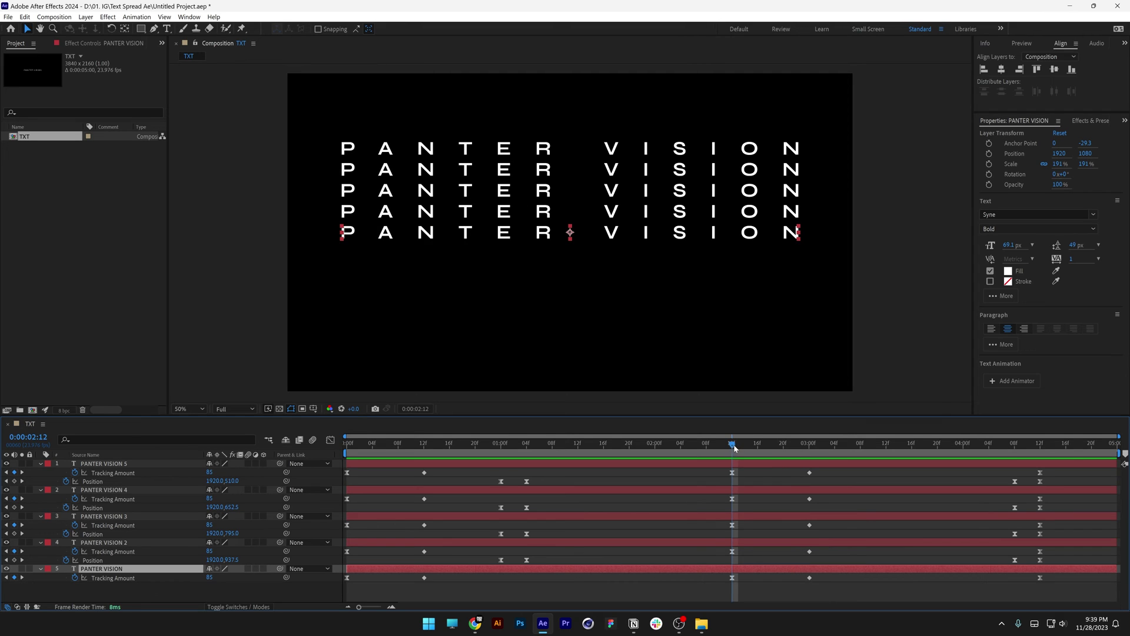
{"action": "left_click_drag", "start_coordinate": [734, 448], "coordinate": [745, 448]}
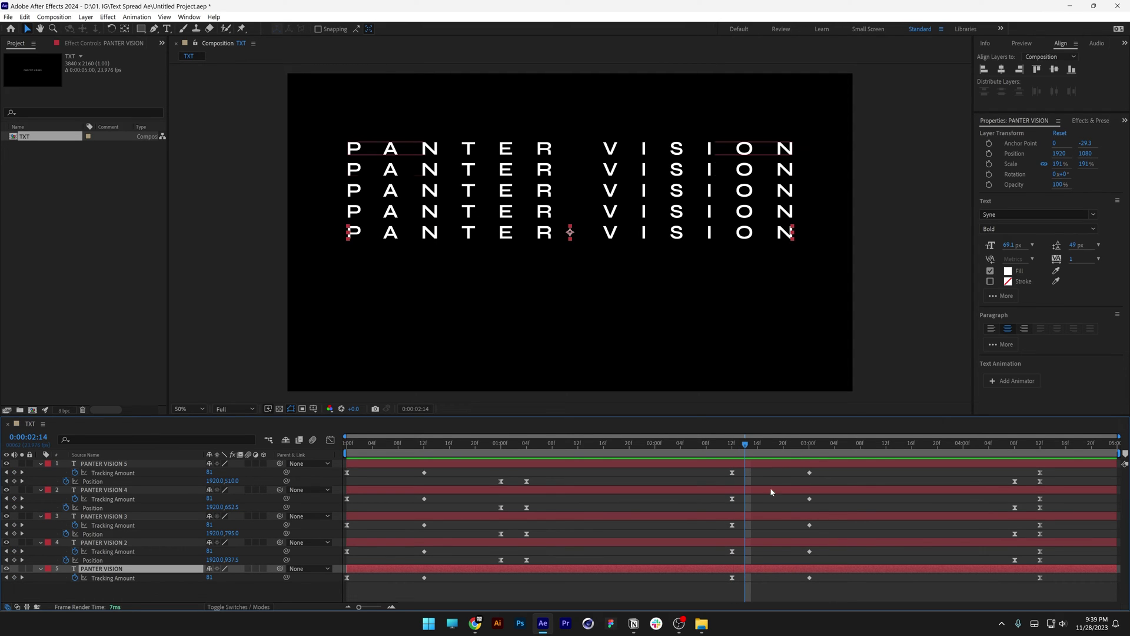
{"action": "left_click_drag", "start_coordinate": [732, 551], "coordinate": [744, 552]}
{"action": "key", "text": "Page_Down"}
{"action": "key", "text": "Page_Down"}
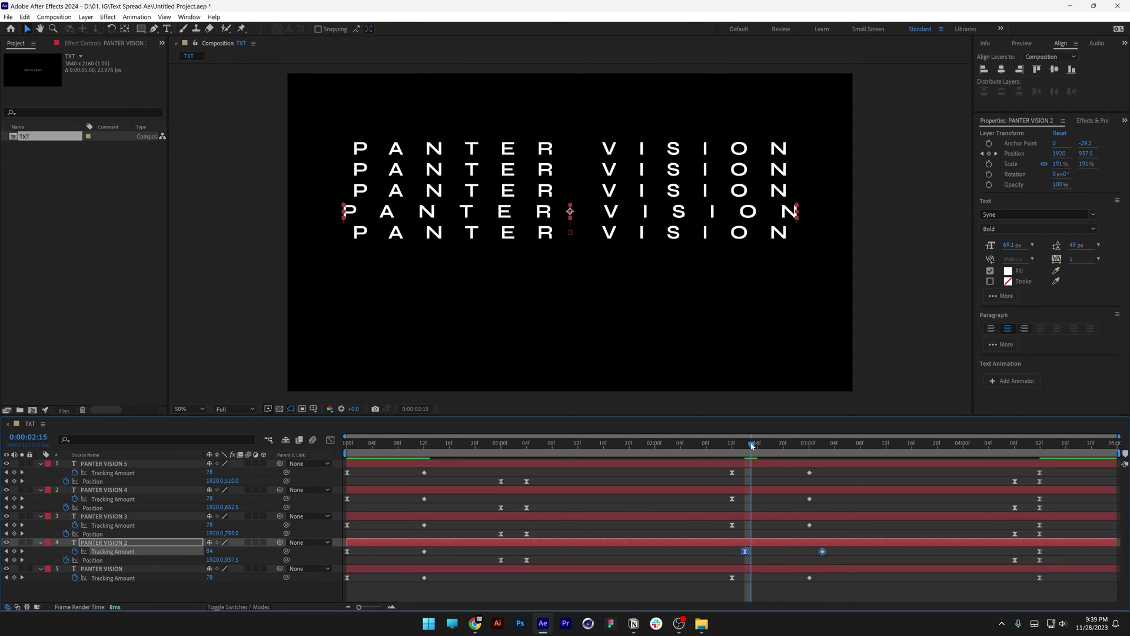
{"action": "left_click_drag", "start_coordinate": [815, 520], "coordinate": [758, 524]}
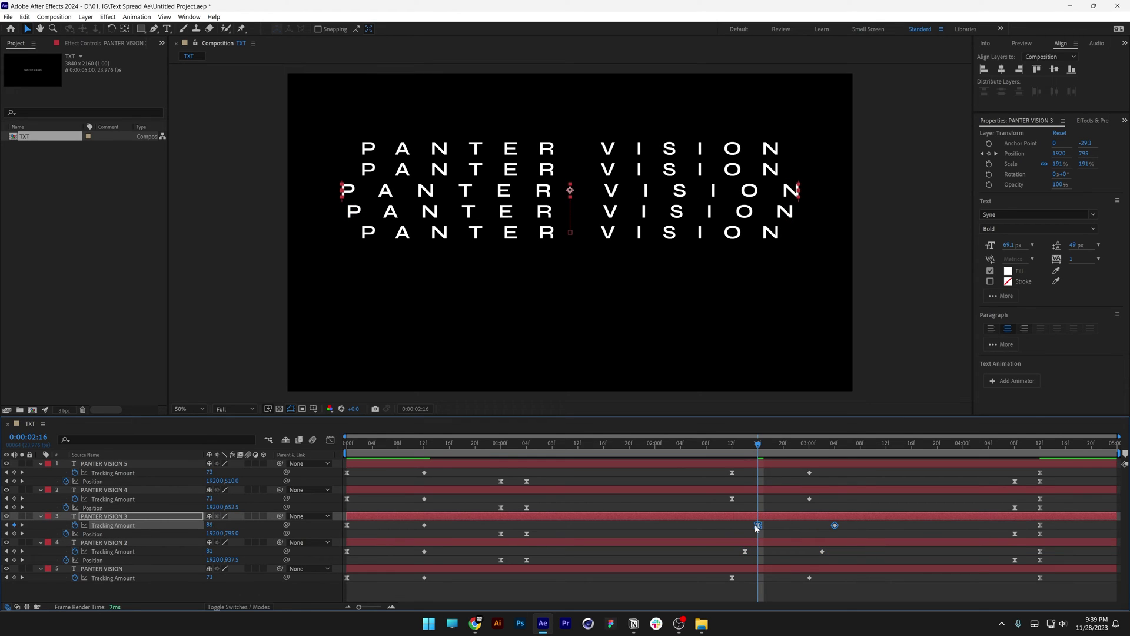
{"action": "left_click", "coordinate": [769, 445]}
{"action": "left_click_drag", "start_coordinate": [812, 496], "coordinate": [771, 499]}
{"action": "key", "text": "Page_Down"}
{"action": "key", "text": "Page_Down"}
{"action": "left_click_drag", "start_coordinate": [816, 467], "coordinate": [784, 474]}
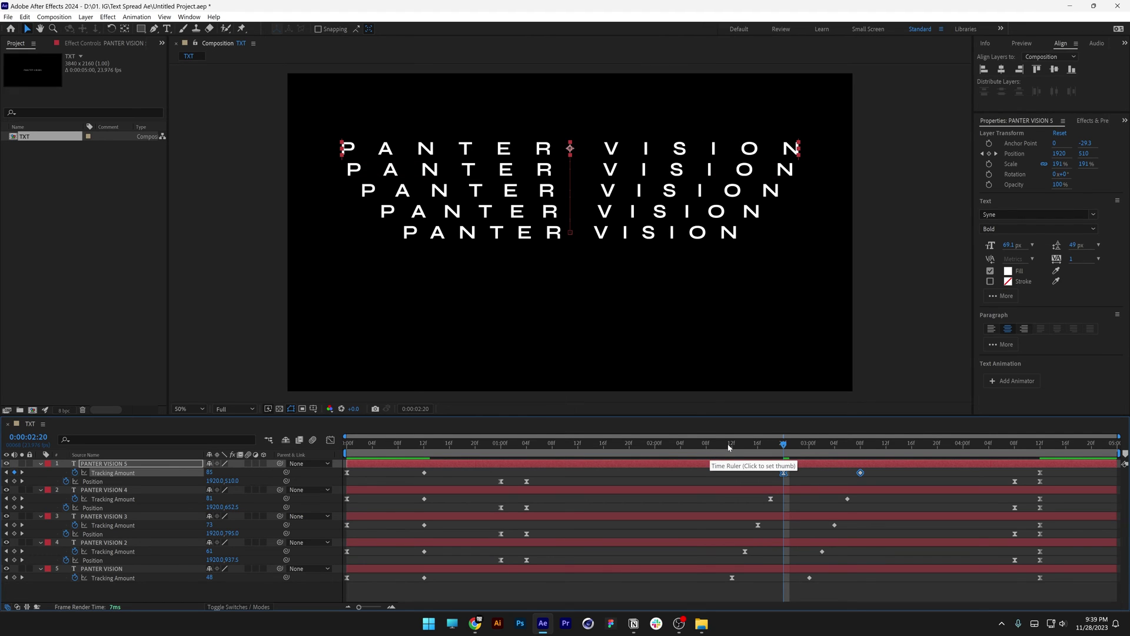
- Preview the staggered animation from the start, then duplicate the base PANTER VISION layer
{"action": "key", "text": "Home"}
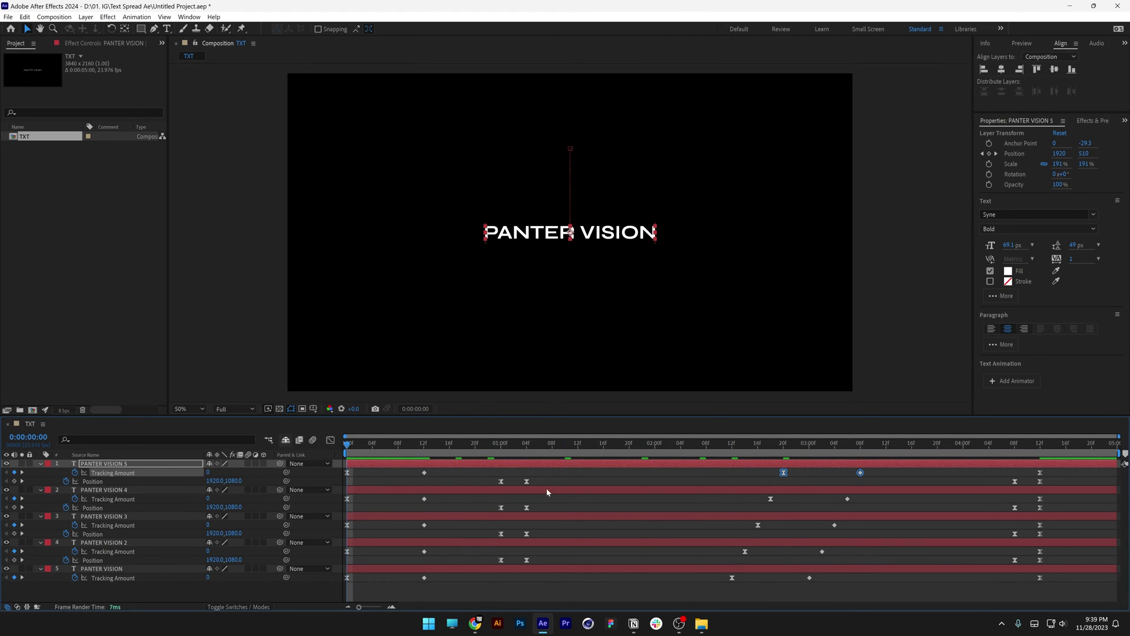
{"action": "key", "text": "space"}
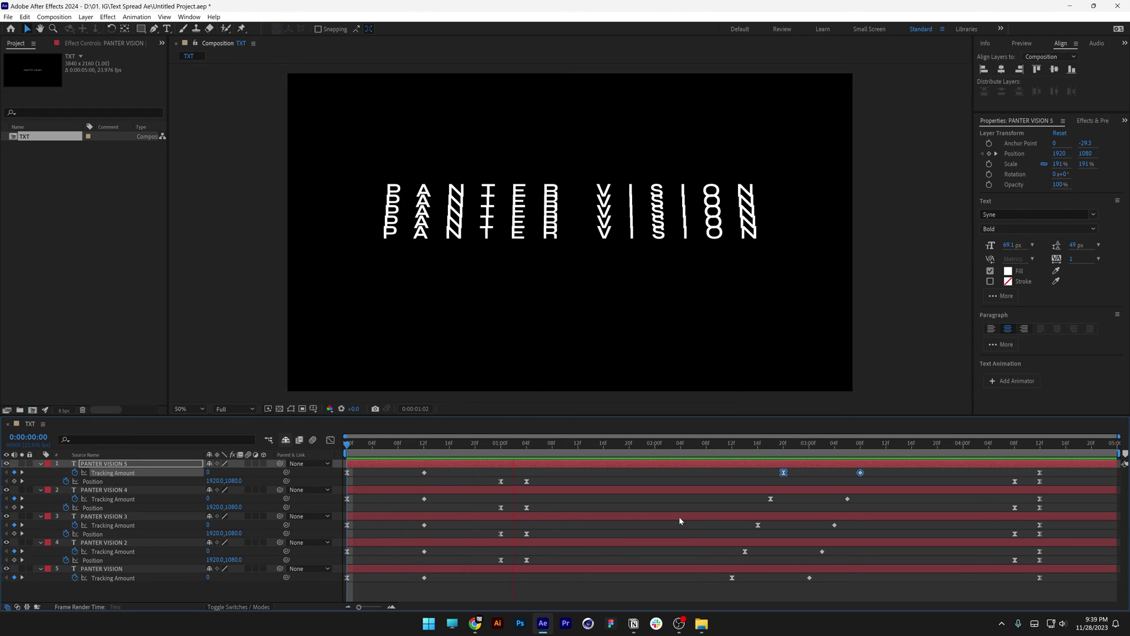
{"action": "left_click", "coordinate": [112, 568]}
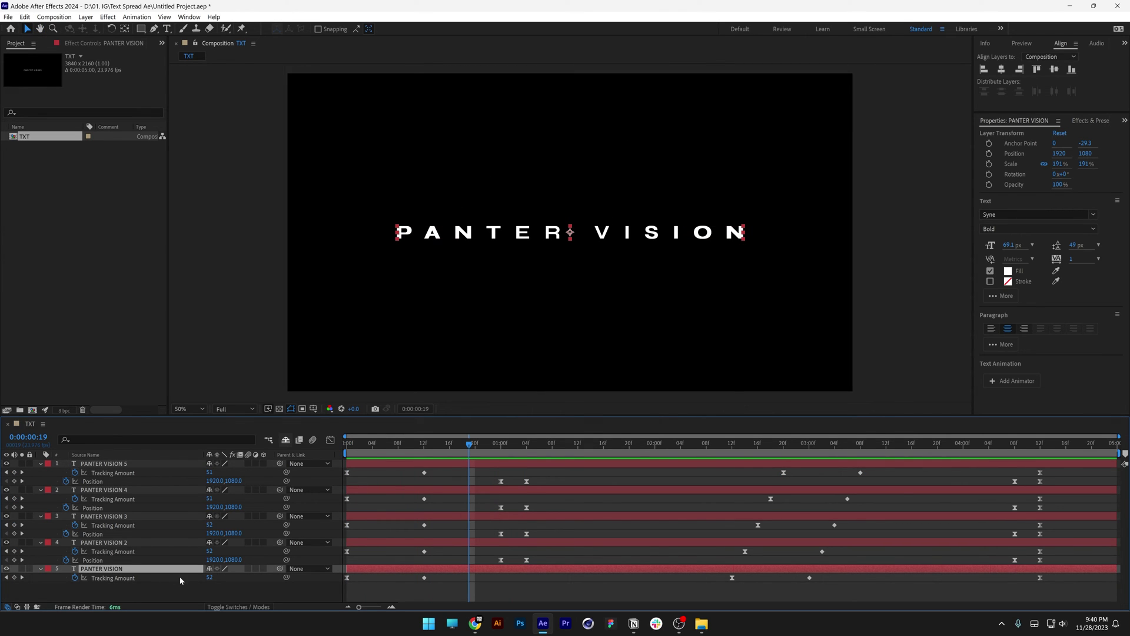
{"action": "key", "text": "ctrl+d"}
{"action": "key", "text": "ctrl+d"}
{"action": "key", "text": "ctrl+d"}
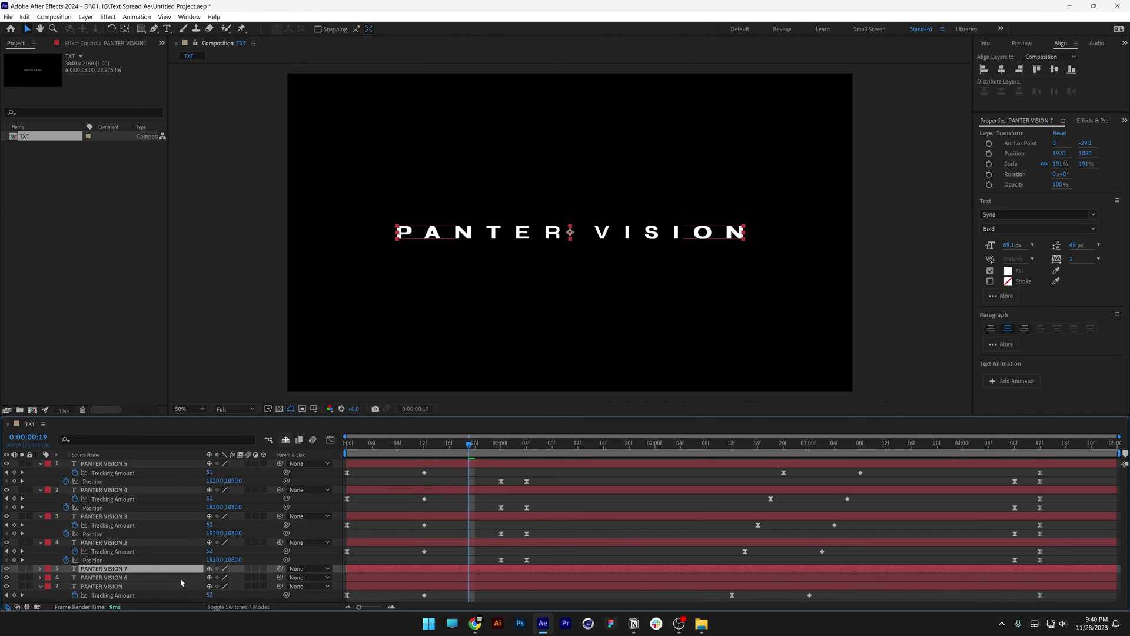
- Add another duplicate and move copies PANTER VISION 6–9 below the original layer
{"action": "key", "text": "ctrl+d"}
{"action": "scroll", "coordinate": [180, 578], "scroll_direction": "down", "scroll_amount": 1}
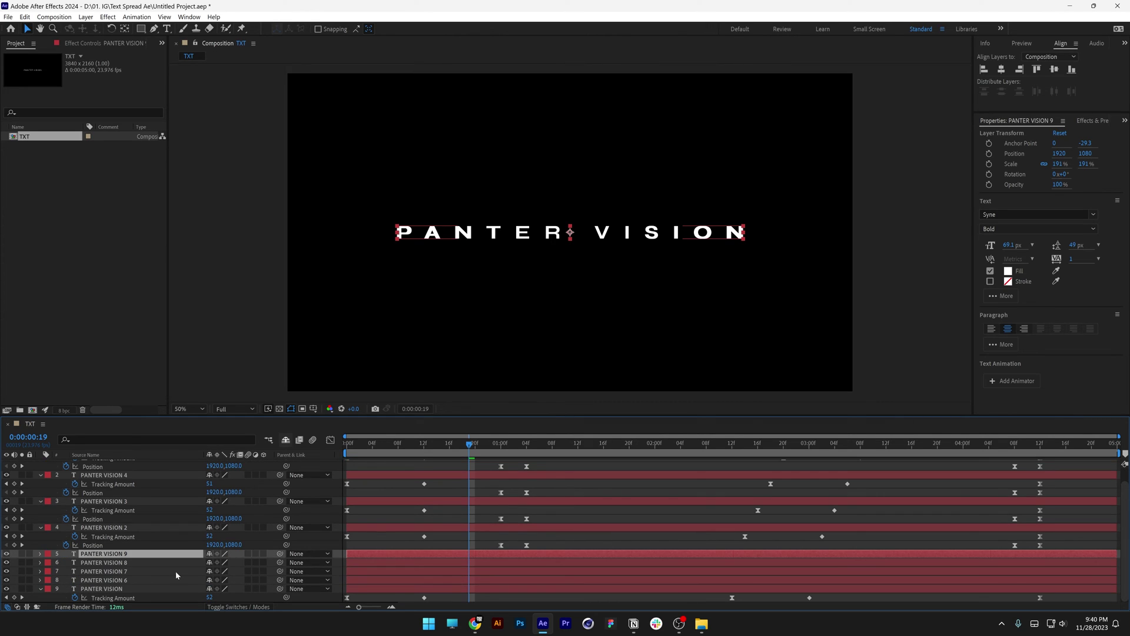
{"action": "left_click", "coordinate": [117, 582], "text": "shift"}
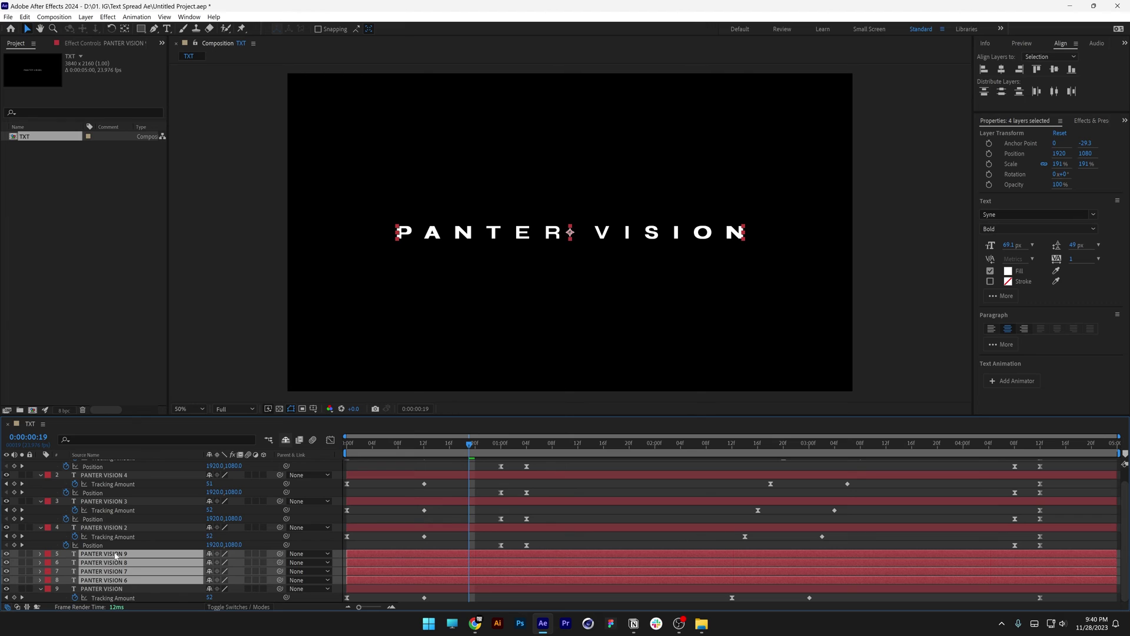
{"action": "left_click_drag", "start_coordinate": [116, 555], "coordinate": [122, 601]}
- Preview the spread at 1:20 and make the timeline panel taller
{"action": "left_click_drag", "start_coordinate": [459, 446], "coordinate": [627, 446]}
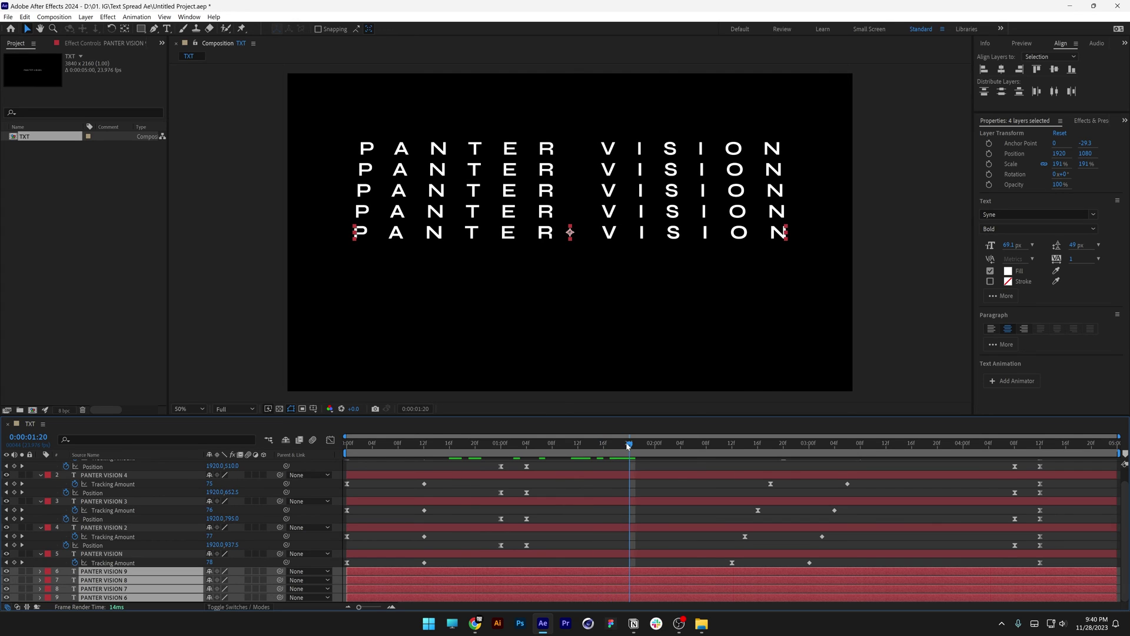
{"action": "scroll", "coordinate": [132, 525], "scroll_direction": "up", "scroll_amount": 1}
{"action": "scroll", "coordinate": [131, 525], "scroll_direction": "down", "scroll_amount": 1}
{"action": "left_click_drag", "start_coordinate": [230, 416], "coordinate": [232, 353]}
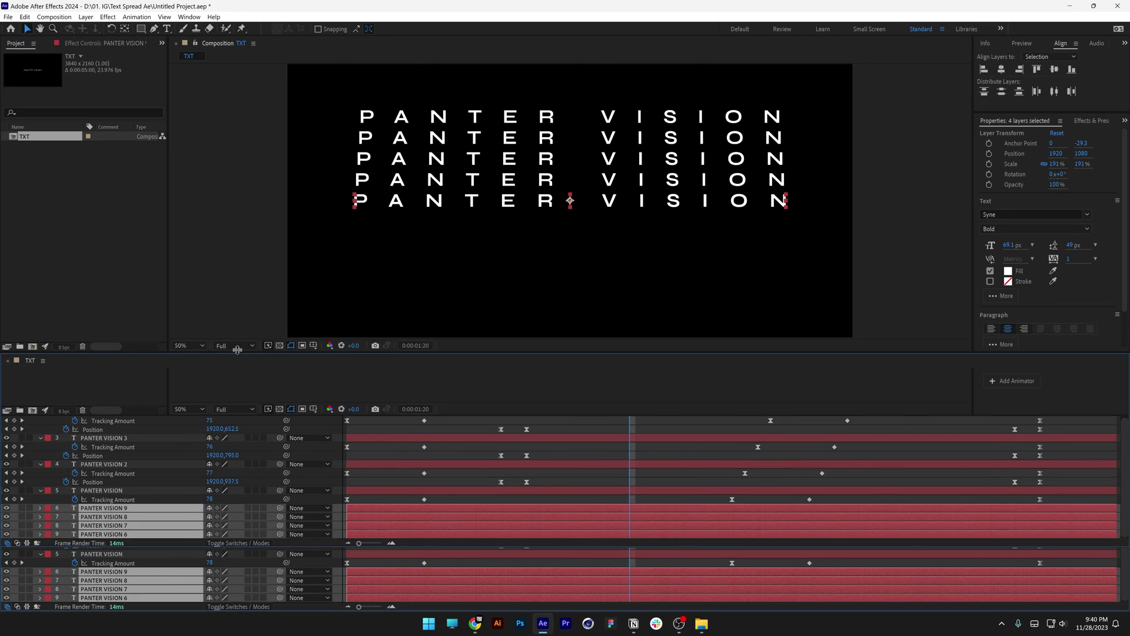
{"action": "left_click", "coordinate": [198, 576]}
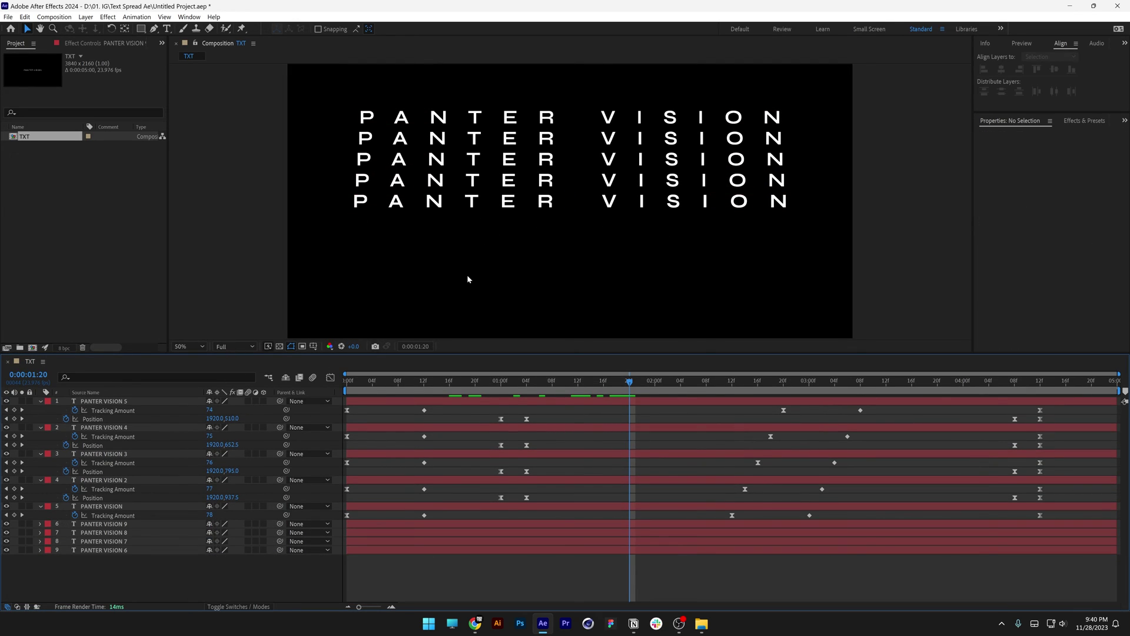
- Pan toward the lower text and draw a purple rectangle over the left letters
{"action": "scroll", "coordinate": [364, 89], "scroll_direction": "up", "scroll_amount": 2}
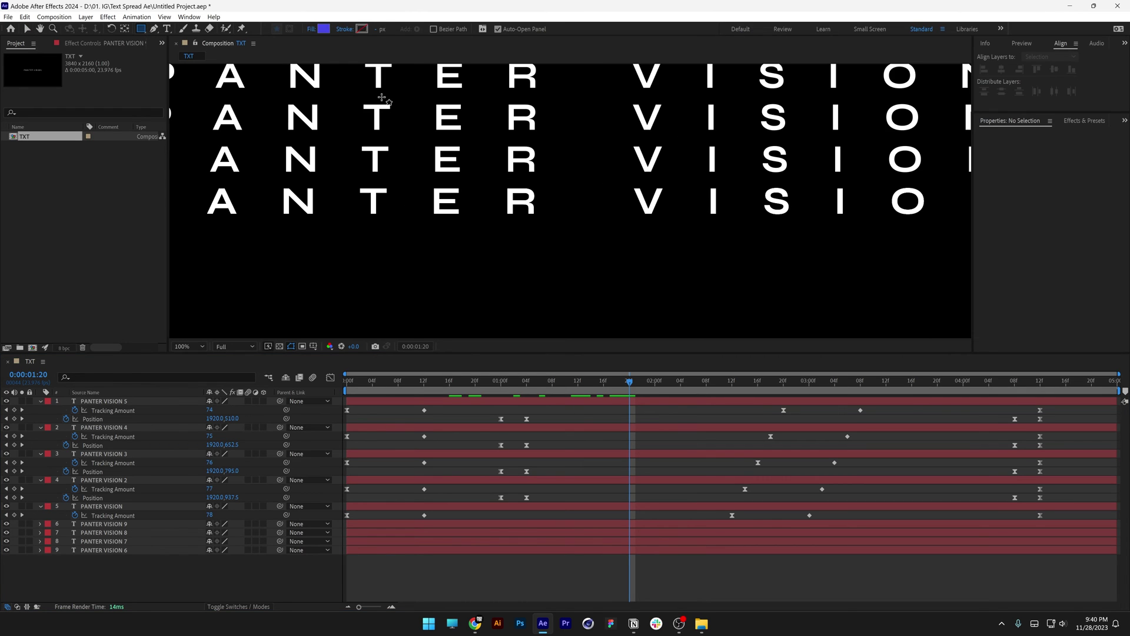
{"action": "key", "text": "h"}
{"action": "mouse_move", "coordinate": [322, 131]}
{"action": "left_mouse_down"}
{"action": "mouse_move", "coordinate": [590, 230]}
{"action": "mouse_move", "coordinate": [602, 221]}
{"action": "left_mouse_up"}
{"action": "key", "text": "q"}
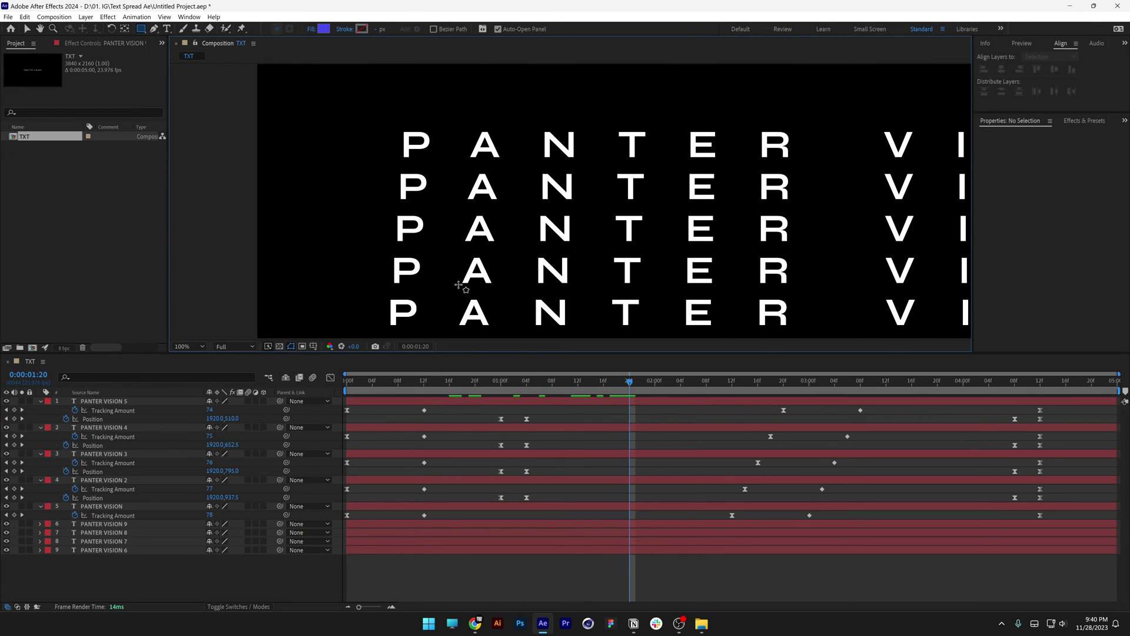
{"action": "mouse_move", "coordinate": [391, 300]}
{"action": "left_mouse_down"}
{"action": "mouse_move", "coordinate": [459, 252]}
{"action": "mouse_move", "coordinate": [564, 131]}
{"action": "left_mouse_up"}
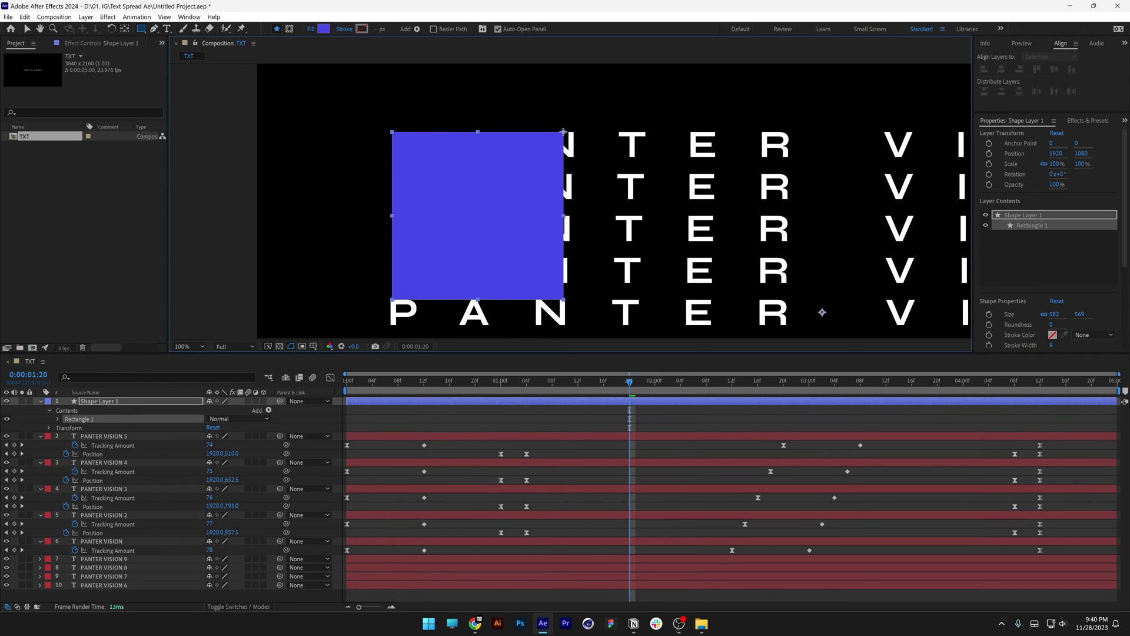
- Move the rectangle to the left, zoom back out to 50%, and select PANTER VISION 6
{"action": "key", "text": "v"}
{"action": "scroll", "coordinate": [530, 240], "scroll_direction": "down", "scroll_amount": 3}
{"action": "mouse_move", "coordinate": [487, 126]}
{"action": "left_mouse_down"}
{"action": "mouse_move", "coordinate": [391, 266]}
{"action": "mouse_move", "coordinate": [441, 169]}
{"action": "mouse_move", "coordinate": [402, 212]}
{"action": "mouse_move", "coordinate": [387, 211]}
{"action": "left_mouse_up"}
{"action": "scroll", "coordinate": [425, 229], "scroll_direction": "down", "scroll_amount": 2}
{"action": "key", "text": "comma"}
{"action": "key", "text": "comma"}
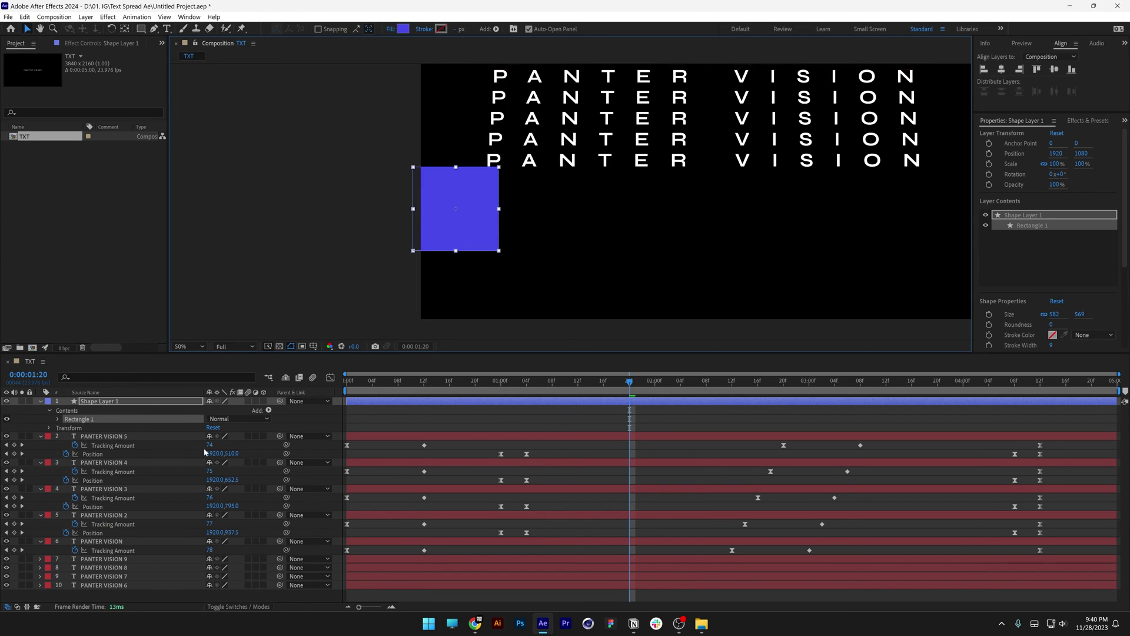
{"action": "left_click", "coordinate": [130, 585]}
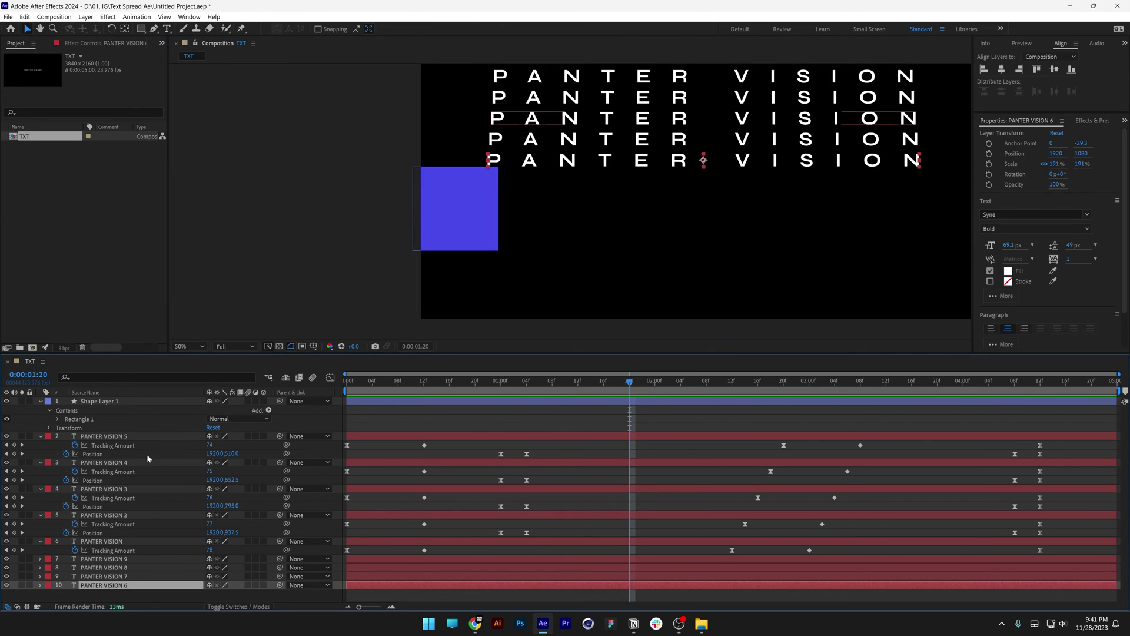
- Bottom-align PANTER VISION 6 to the rectangle, delete the rectangle, and select layers 6–9
{"action": "left_click", "coordinate": [110, 402], "text": "ctrl"}
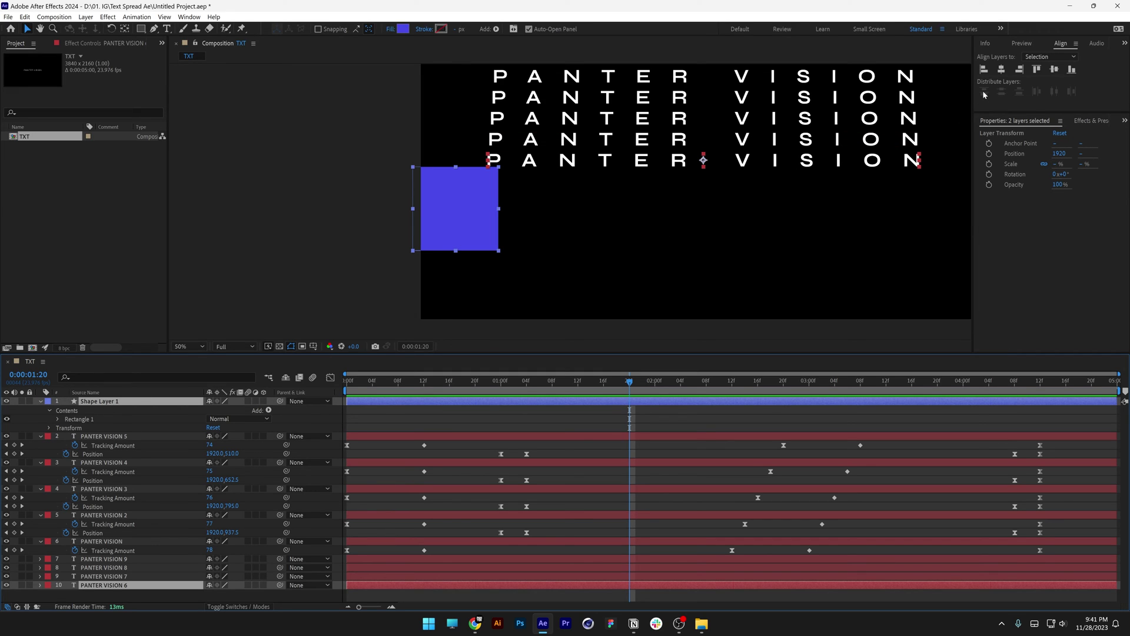
{"action": "left_click", "coordinate": [1072, 71]}
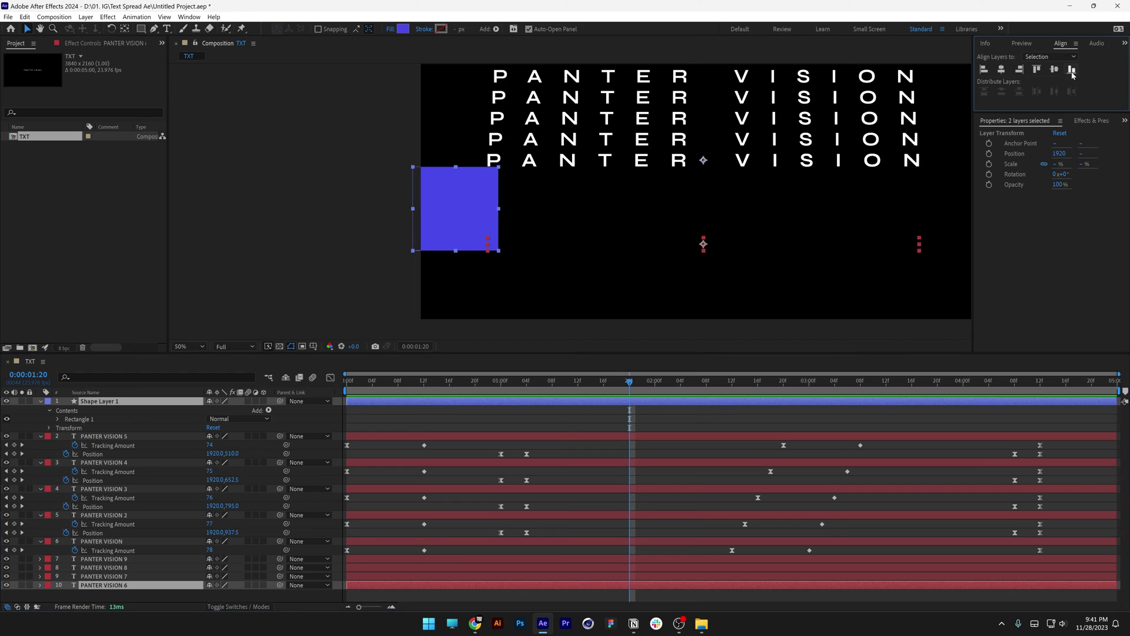
{"action": "left_click", "coordinate": [442, 208]}
{"action": "key", "text": "Delete"}
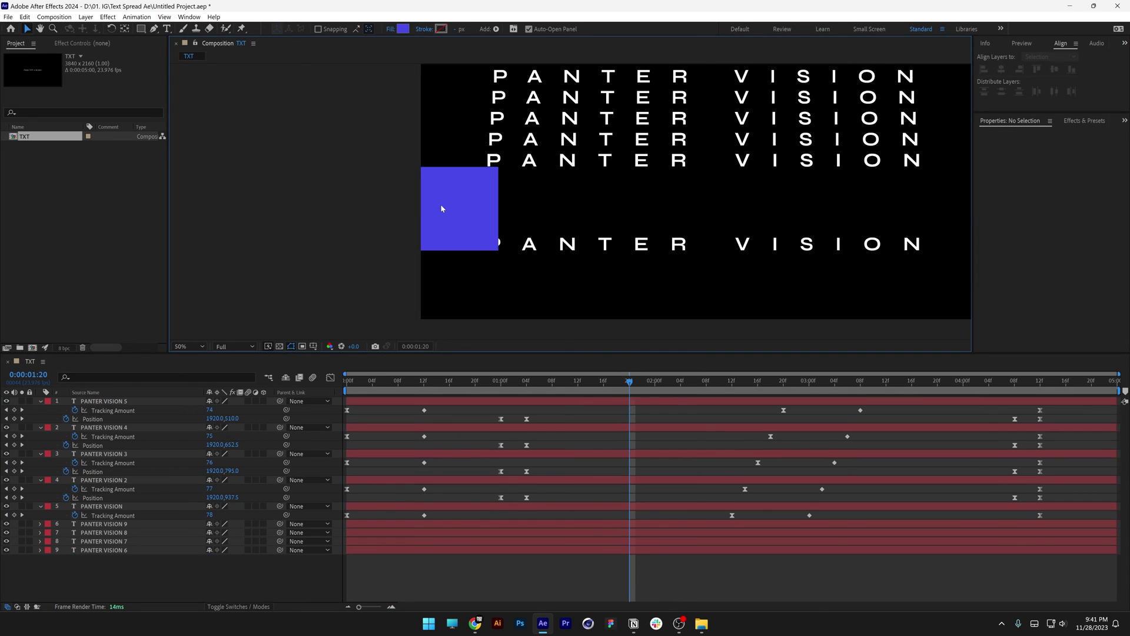
{"action": "left_click_drag", "start_coordinate": [133, 565], "coordinate": [115, 512]}
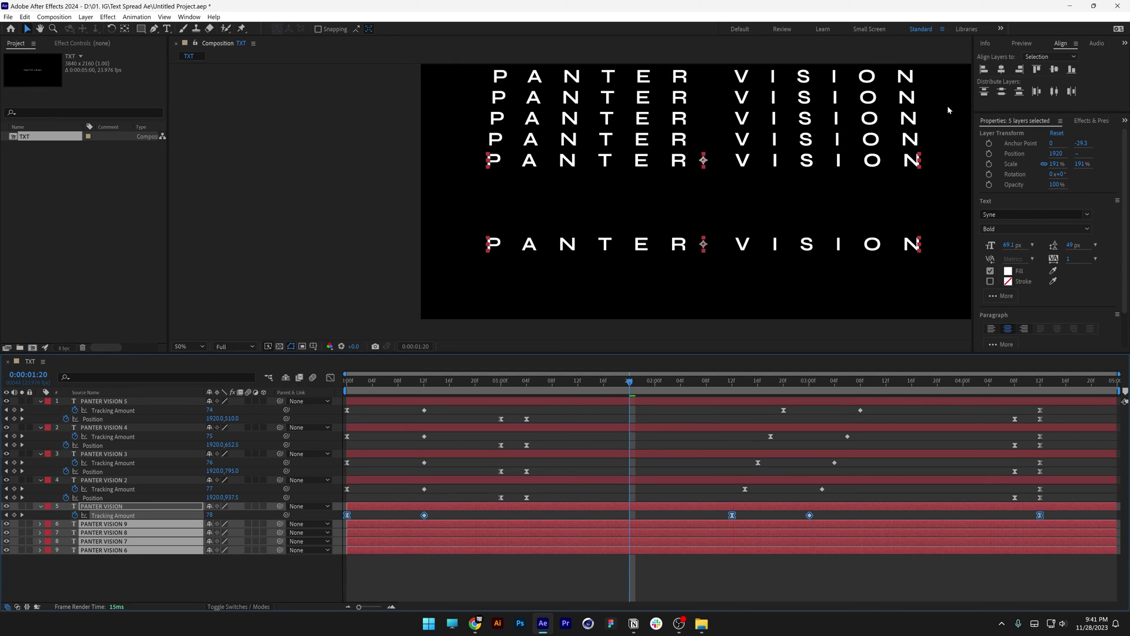
- Distribute the nine lines by vertical centers and reveal layers 6–9's keyframes
{"action": "left_click", "coordinate": [1002, 92]}
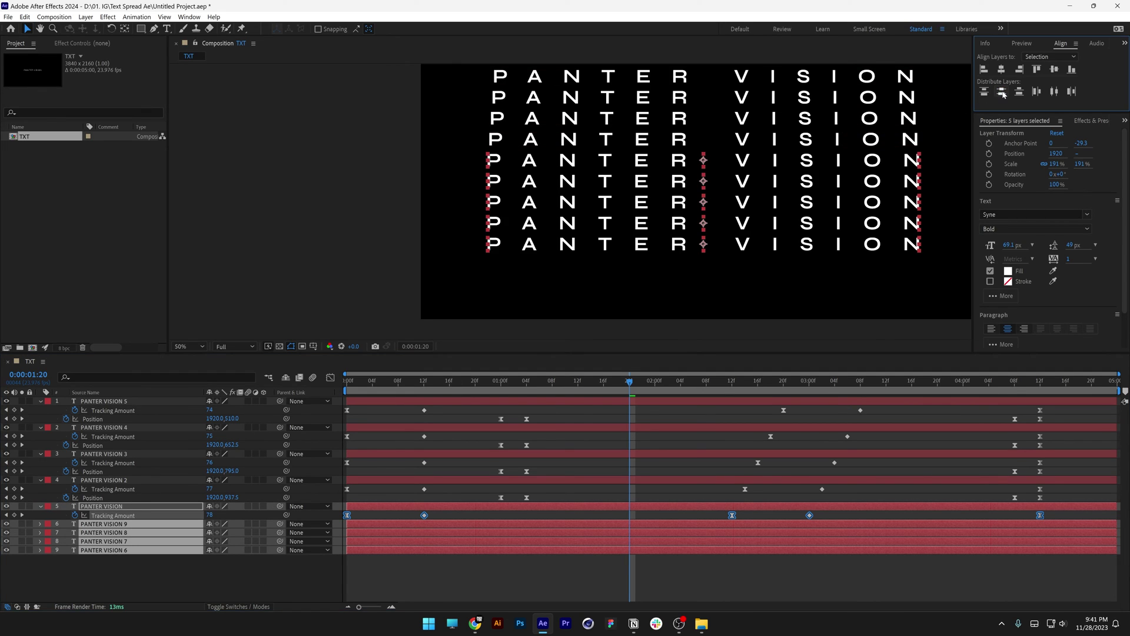
{"action": "left_click", "coordinate": [302, 225]}
{"action": "left_click_drag", "start_coordinate": [175, 567], "coordinate": [120, 526]}
{"action": "key", "text": "u"}
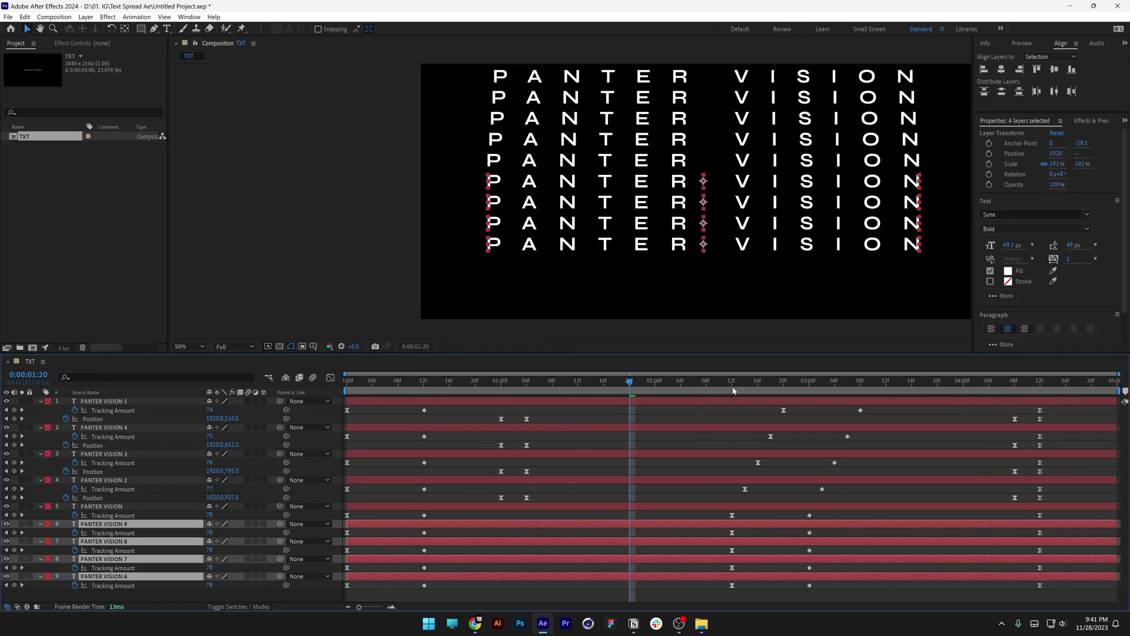
- Stagger layers 6–9's Tracking Amount keyframes a few frames apart from 2:14, then preview
{"action": "left_click_drag", "start_coordinate": [729, 383], "coordinate": [745, 382]}
{"action": "left_click_drag", "start_coordinate": [821, 529], "coordinate": [723, 572]}
{"action": "key", "text": "Page_Down"}
{"action": "key", "text": "Page_Down"}
{"action": "key", "text": "Page_Down"}
{"action": "key", "text": "Page_Down"}
{"action": "key", "text": "alt+Right"}
{"action": "key", "text": "alt+Right"}
{"action": "key", "text": "alt+Right"}
{"action": "key", "text": "alt+Right"}
{"action": "key", "text": "alt+Right"}
{"action": "key", "text": "alt+Right"}
{"action": "key", "text": "alt+Right"}
{"action": "key", "text": "alt+Right"}
{"action": "key", "text": "alt+Right"}
{"action": "key", "text": "alt+Right"}
{"action": "left_click_drag", "start_coordinate": [818, 578], "coordinate": [723, 591]}
{"action": "key", "text": "alt+Right"}
{"action": "key", "text": "alt+Right"}
{"action": "key", "text": "alt+Right"}
{"action": "key", "text": "alt+Right"}
{"action": "key", "text": "alt+Right"}
{"action": "key", "text": "alt+Right"}
{"action": "key", "text": "alt+Right"}
{"action": "key", "text": "alt+Right"}
{"action": "left_click", "coordinate": [797, 595]}
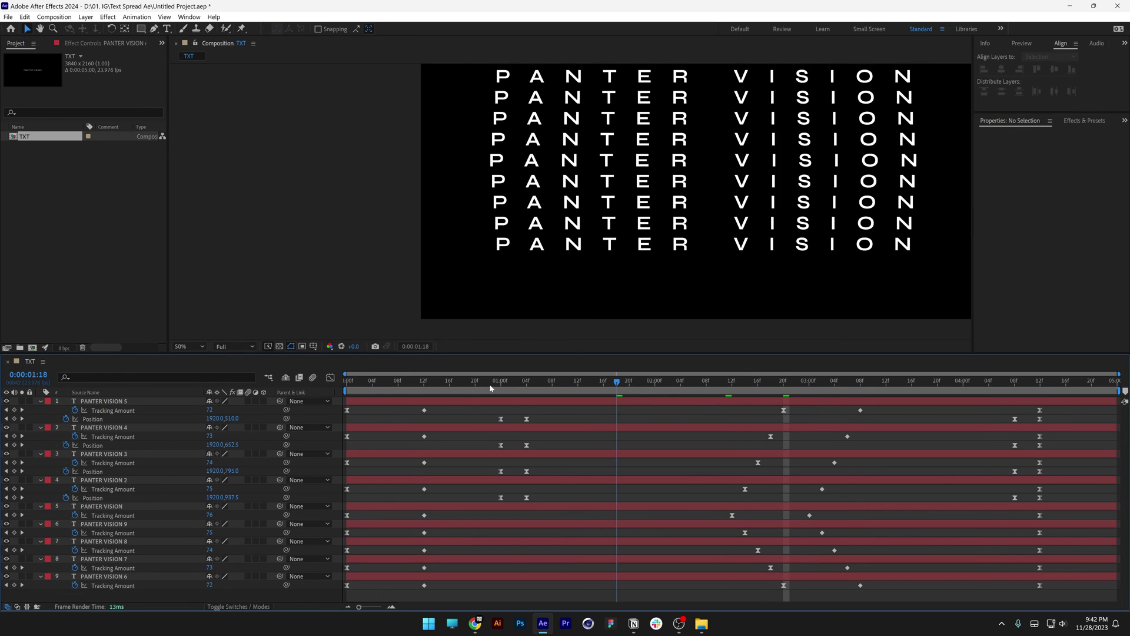
{"action": "left_click", "coordinate": [357, 380]}
{"action": "key", "text": "space"}
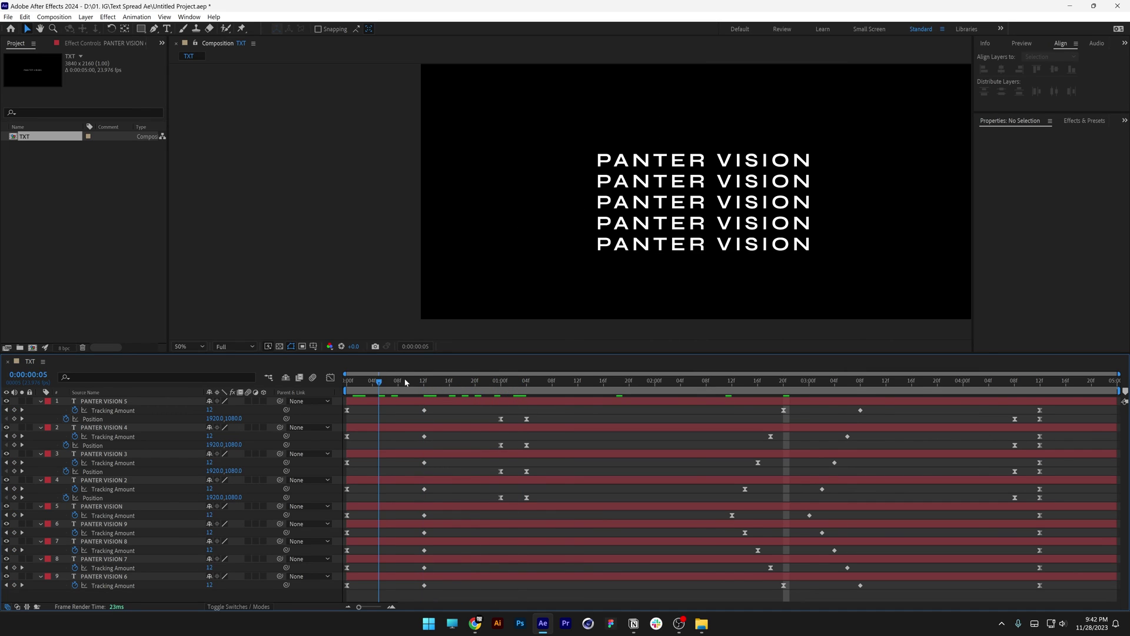
- Show layers 6–9's Position and top-align them to PANTER VISION, merging them at Y 1080
{"action": "left_click", "coordinate": [501, 383]}
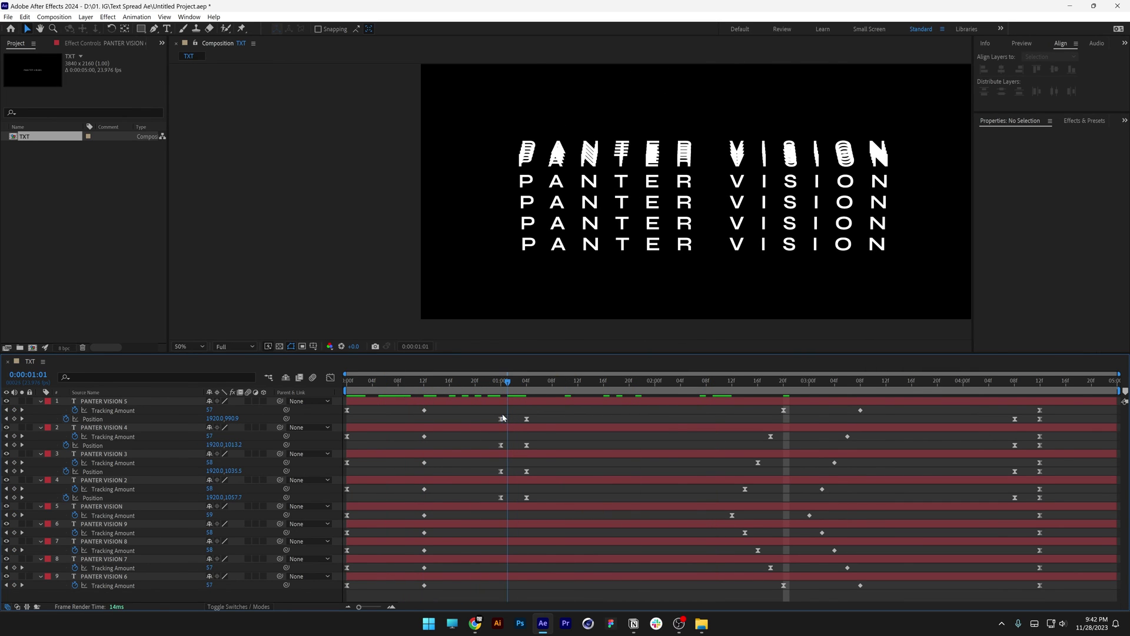
{"action": "left_click_drag", "start_coordinate": [71, 597], "coordinate": [115, 529]}
{"action": "key", "text": "p"}
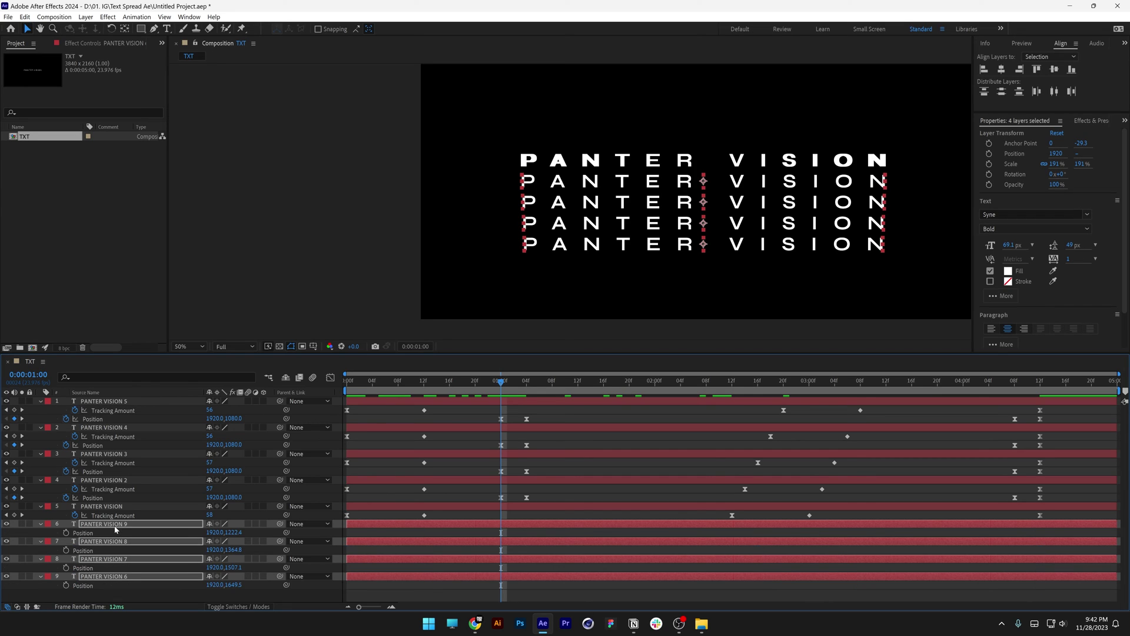
{"action": "left_click", "coordinate": [68, 583]}
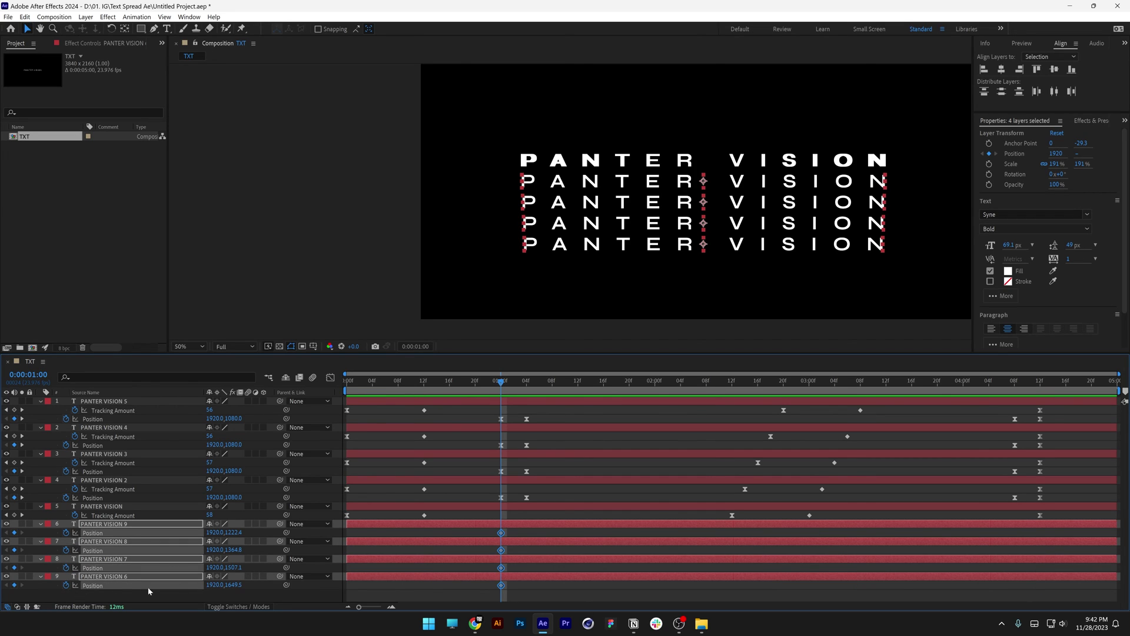
{"action": "left_click", "coordinate": [526, 383]}
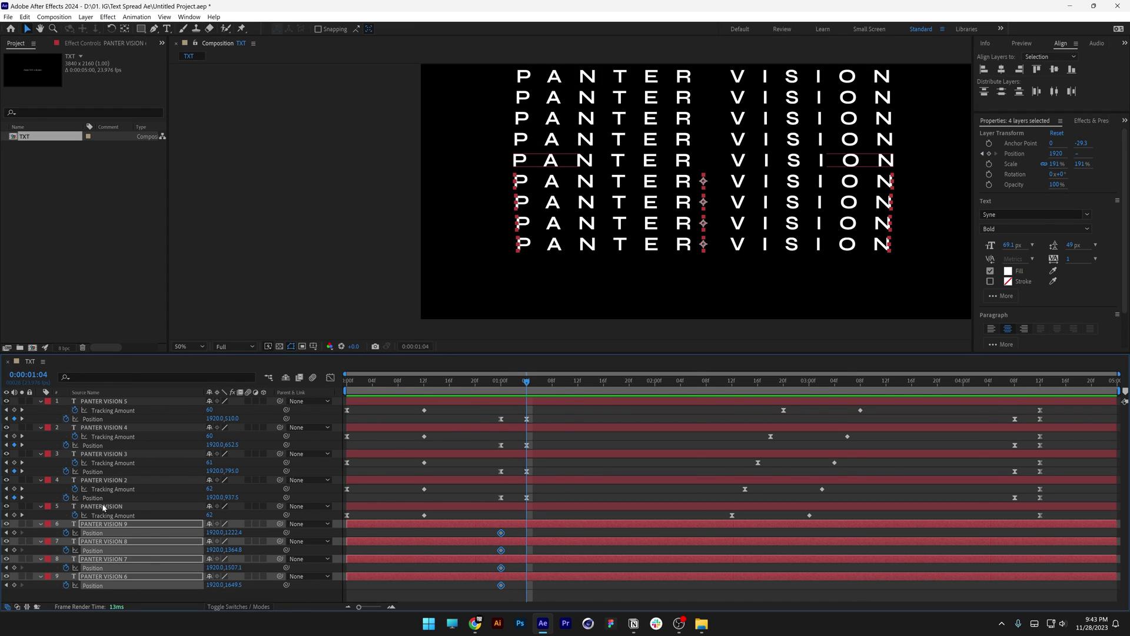
{"action": "left_click", "coordinate": [117, 507], "text": "shift"}
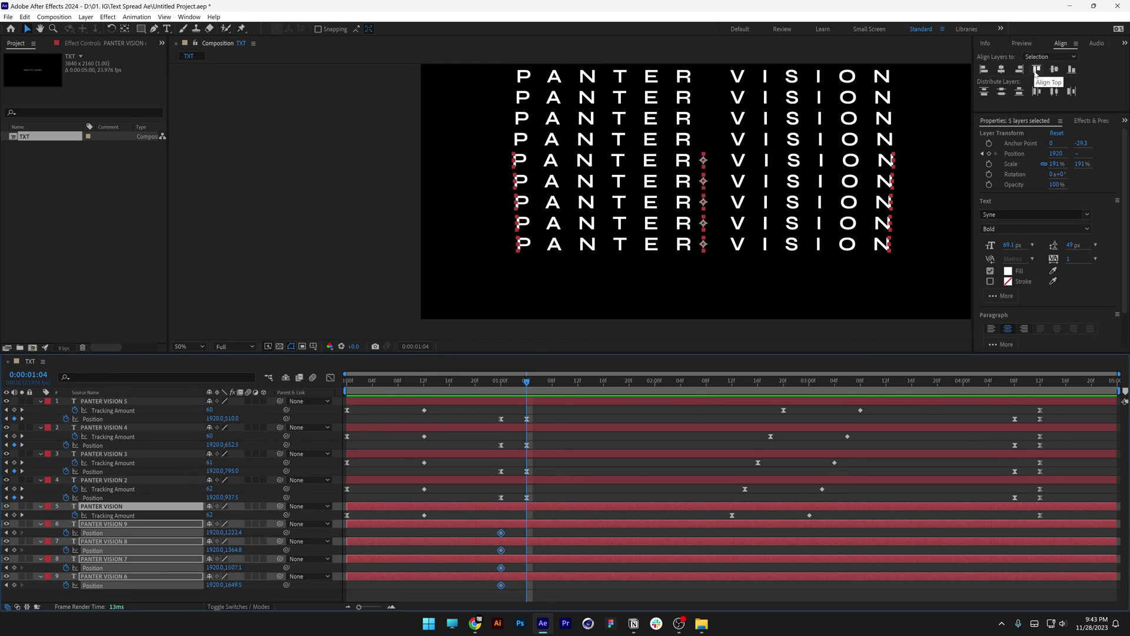
{"action": "left_click", "coordinate": [1036, 69]}
- Easy-ease the new Position keyframes and retime them so the lines slide out from 1:00 to 1:04
{"action": "mouse_move", "coordinate": [542, 530]}
{"action": "left_mouse_down"}
{"action": "mouse_move", "coordinate": [481, 600]}
{"action": "mouse_move", "coordinate": [525, 530]}
{"action": "mouse_move", "coordinate": [475, 537]}
{"action": "mouse_move", "coordinate": [526, 535]}
{"action": "left_mouse_up"}
{"action": "key", "text": "F9"}
{"action": "left_click", "coordinate": [481, 599]}
{"action": "left_click", "coordinate": [497, 584]}
{"action": "left_click_drag", "start_coordinate": [469, 596], "coordinate": [485, 532]}
{"action": "left_click", "coordinate": [535, 531]}
- Paste layer 6's Position keyframes at 4:08 onto layers 6 through 9
{"action": "left_click", "coordinate": [1016, 384]}
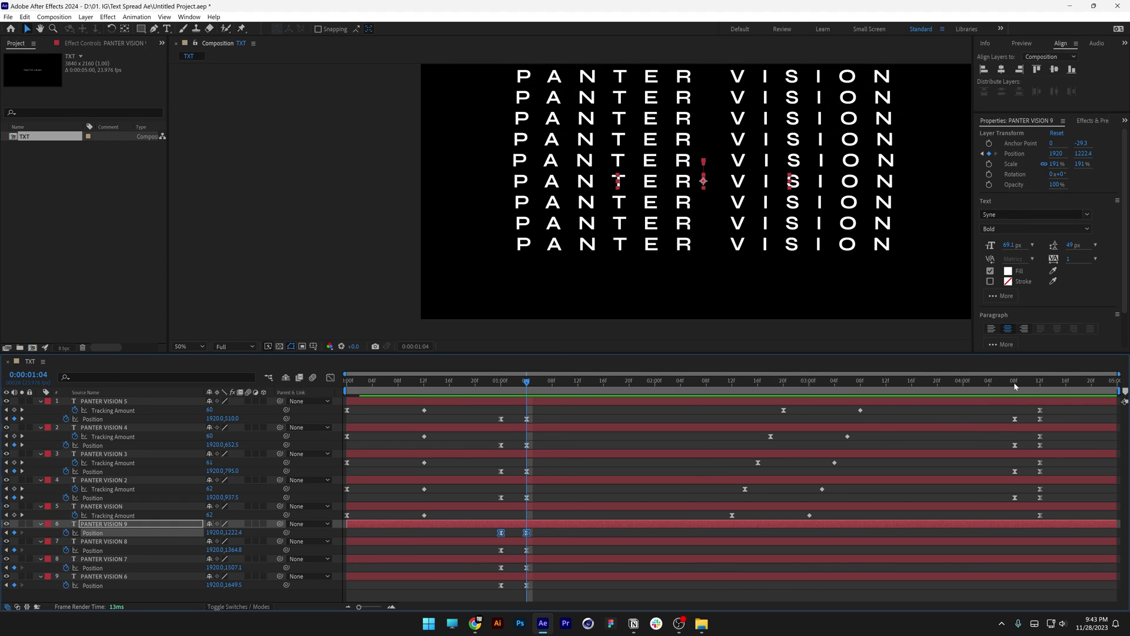
{"action": "key", "text": "ctrl+c"}
{"action": "key", "text": "ctrl+v"}
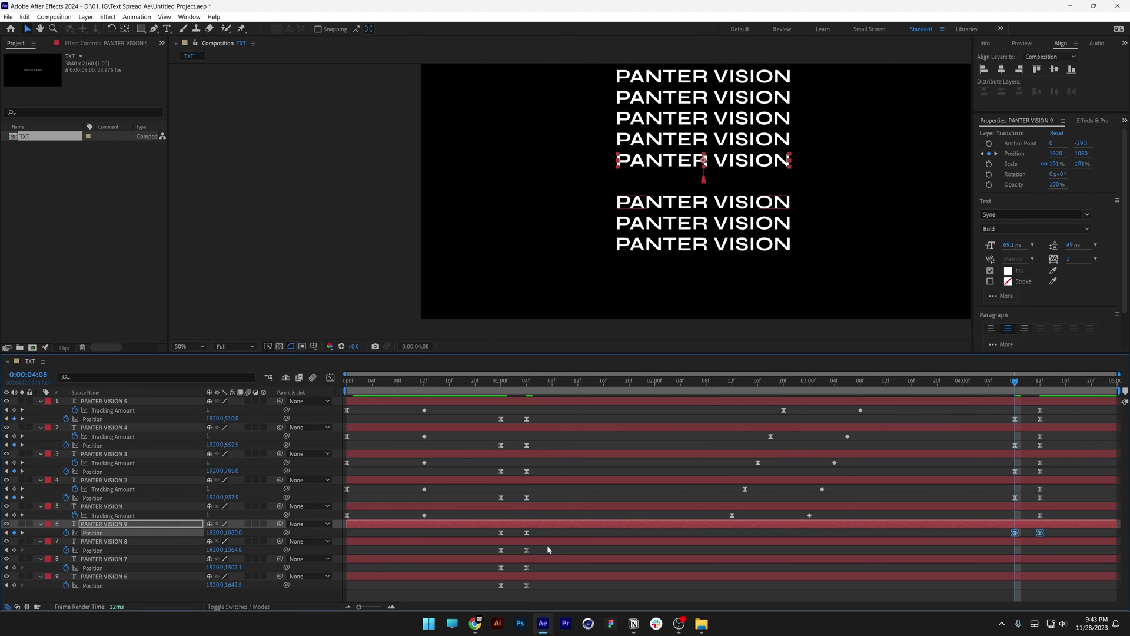
{"action": "left_click_drag", "start_coordinate": [546, 545], "coordinate": [487, 550]}
{"action": "key", "text": "ctrl+v"}
{"action": "key", "text": "ctrl+Down"}
{"action": "key", "text": "ctrl+v"}
{"action": "key", "text": "ctrl+Down"}
{"action": "key", "text": "ctrl+v"}
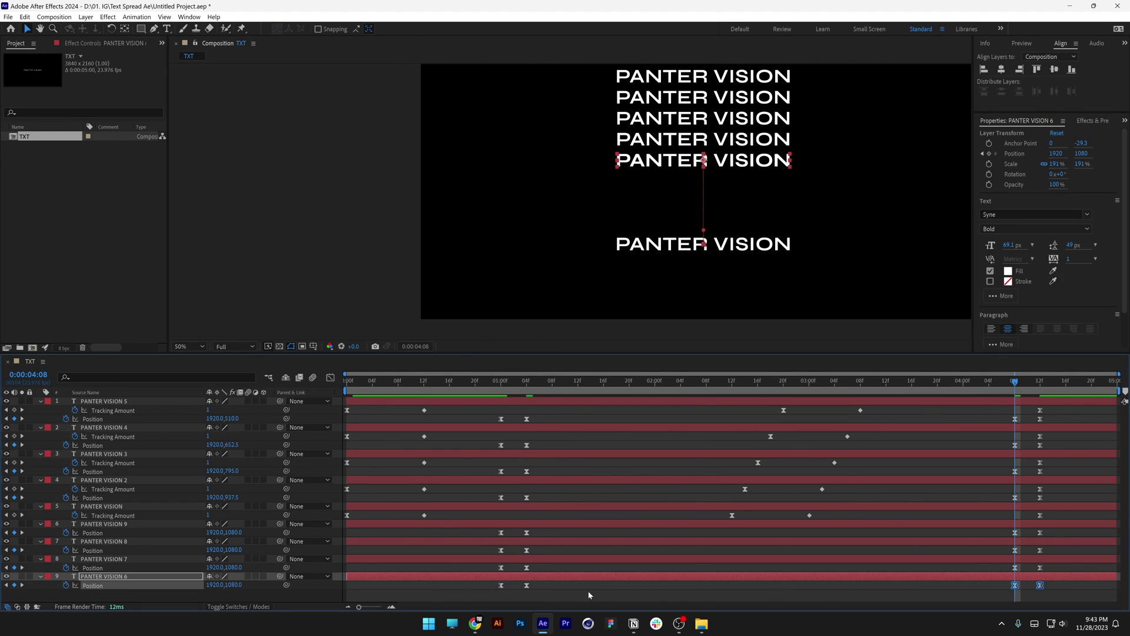
- Adjust the collapse keyframes' timing between 4:08 and 4:12 and reveal all lower-layer keyframes
{"action": "left_click", "coordinate": [1050, 591]}
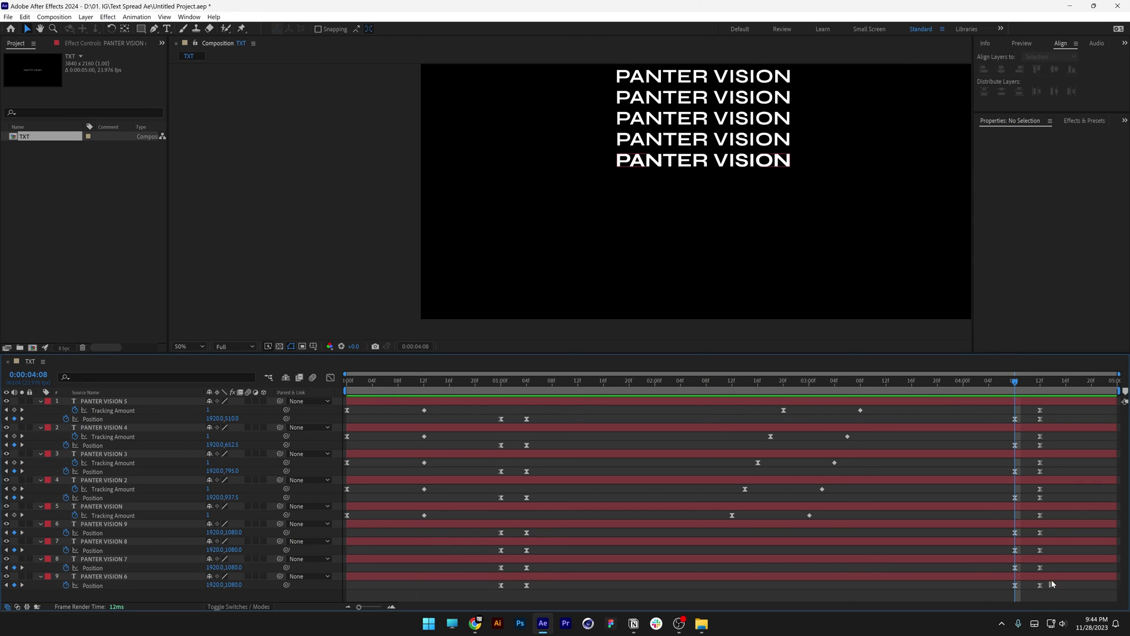
{"action": "left_click_drag", "start_coordinate": [1041, 540], "coordinate": [996, 533]}
{"action": "mouse_move", "coordinate": [1031, 596]}
{"action": "left_mouse_down"}
{"action": "mouse_move", "coordinate": [1003, 528]}
{"action": "mouse_move", "coordinate": [1023, 547]}
{"action": "mouse_move", "coordinate": [1024, 534]}
{"action": "mouse_move", "coordinate": [1040, 536]}
{"action": "mouse_move", "coordinate": [1003, 530]}
{"action": "mouse_move", "coordinate": [990, 587]}
{"action": "mouse_move", "coordinate": [1014, 586]}
{"action": "left_mouse_up"}
{"action": "key", "text": "Page_Down"}
{"action": "key", "text": "Page_Down"}
{"action": "key", "text": "Page_Down"}
{"action": "key", "text": "Page_Down"}
{"action": "left_click", "coordinate": [1016, 386]}
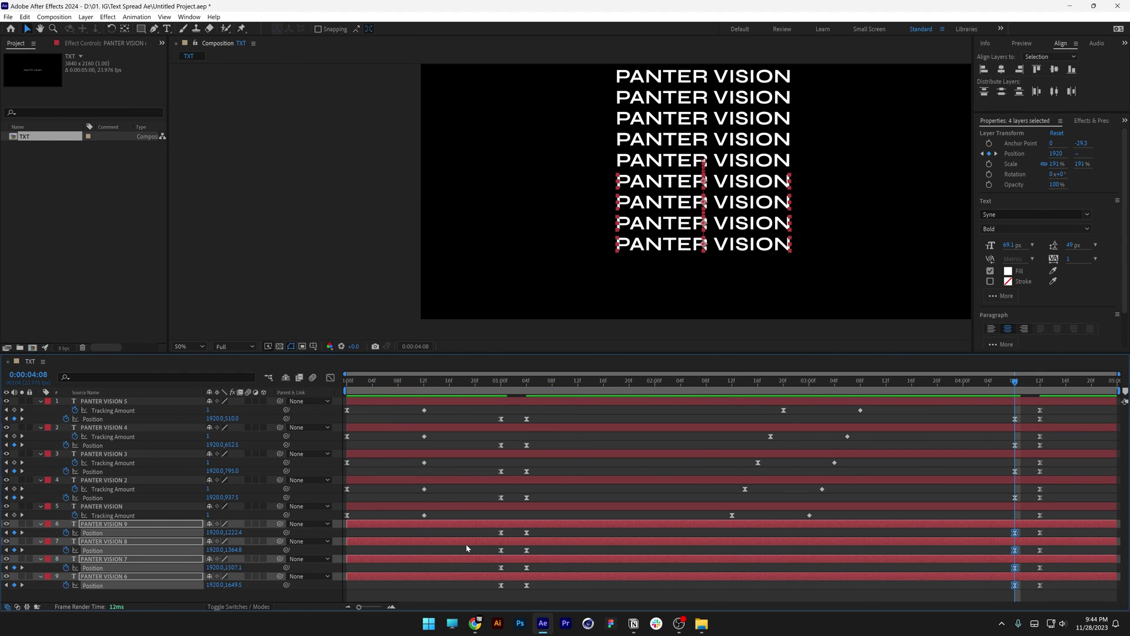
{"action": "key", "text": "u"}
{"action": "left_click", "coordinate": [657, 545]}
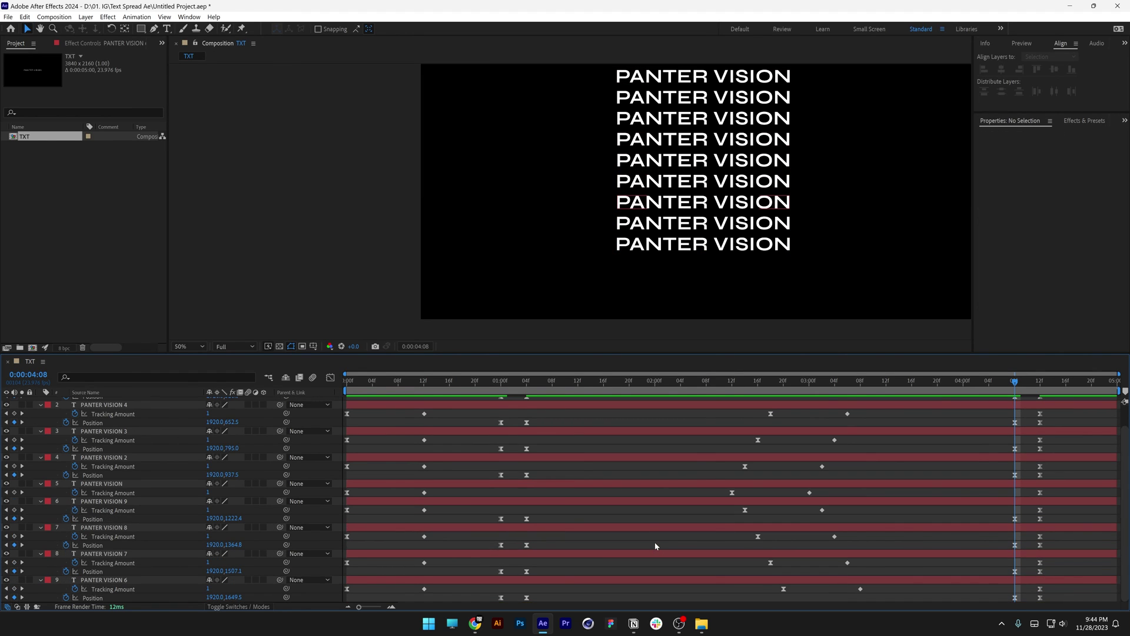
- Preview the animation, stop at 2:12, and select all nine PANTER VISION layers
{"action": "key", "text": "space"}
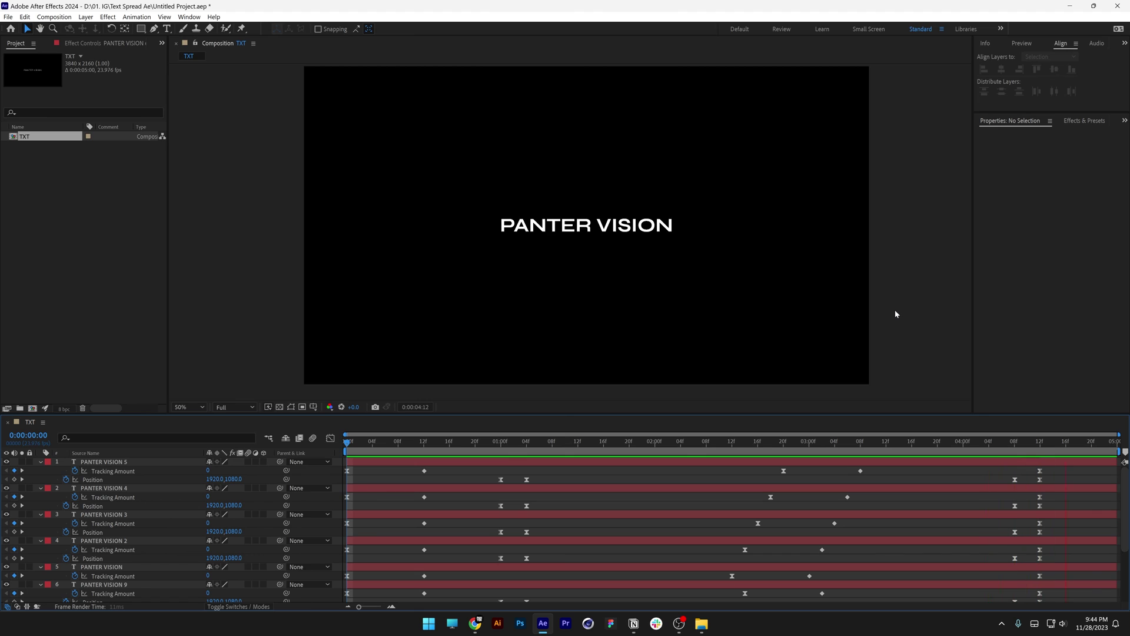
{"action": "key", "text": "space"}
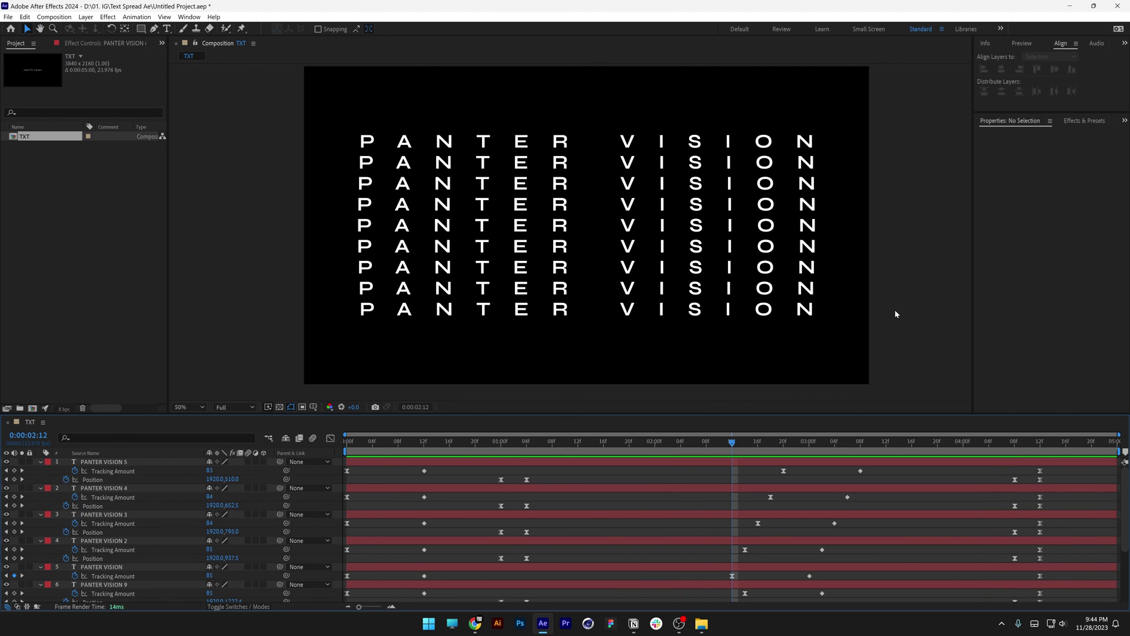
{"action": "left_click", "coordinate": [112, 463]}
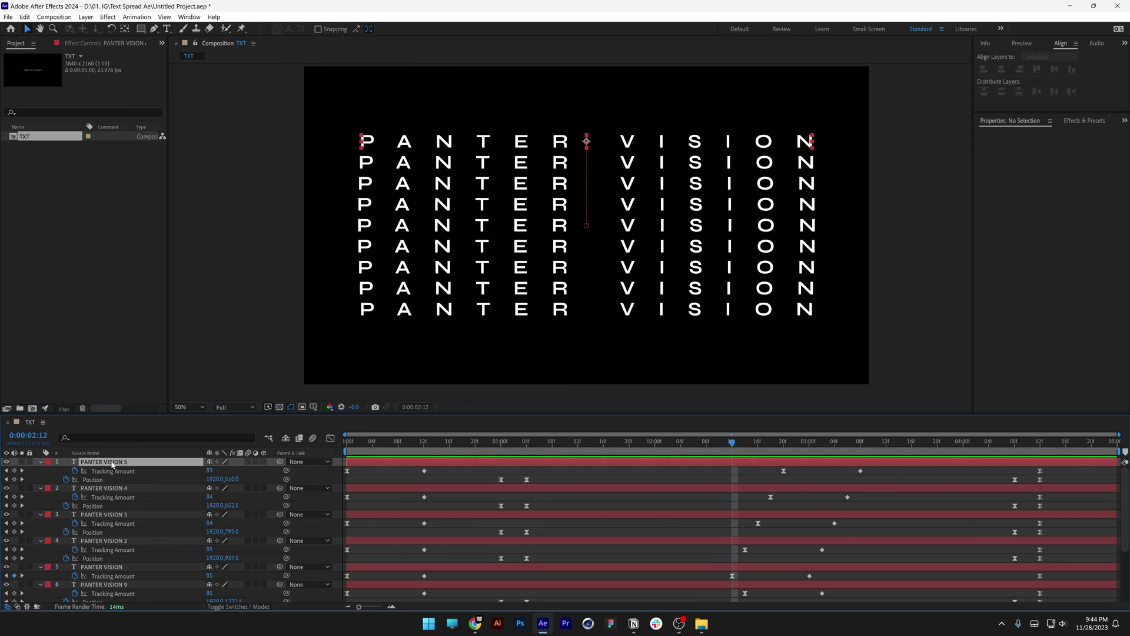
{"action": "key", "text": "ctrl+a"}
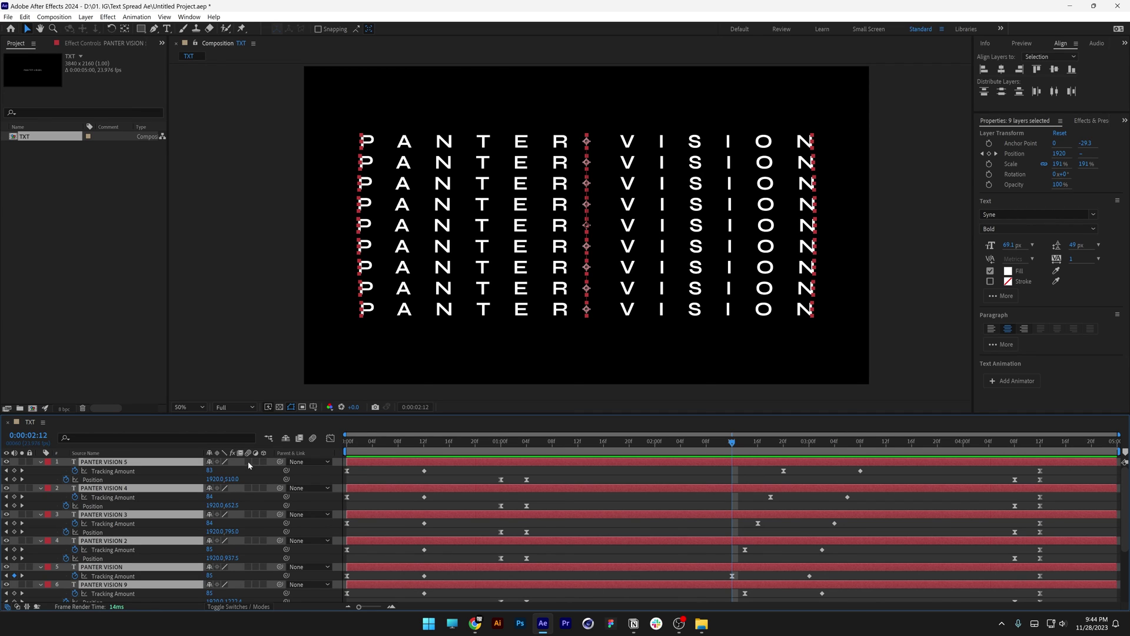
- Switch on motion blur for all nine PANTER VISION layers, then deselect them and return to the timeline start
{"action": "left_click", "coordinate": [248, 462]}
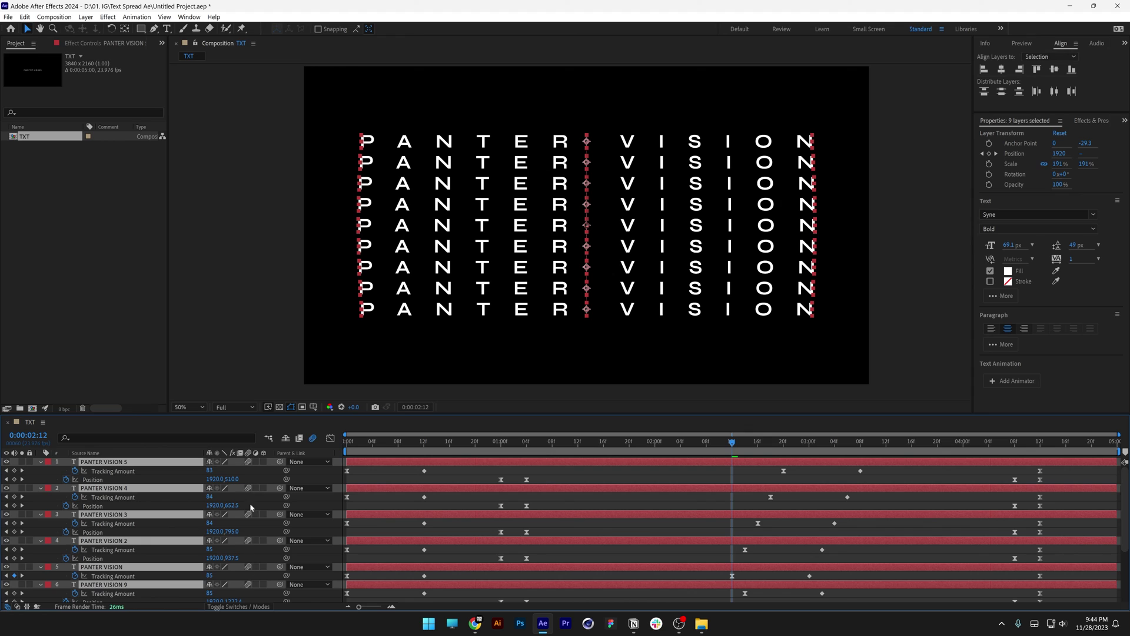
{"action": "left_click", "coordinate": [255, 608]}
{"action": "left_click", "coordinate": [255, 608]}
{"action": "key", "text": "ctrl+shift+a"}
{"action": "key", "text": "Home"}
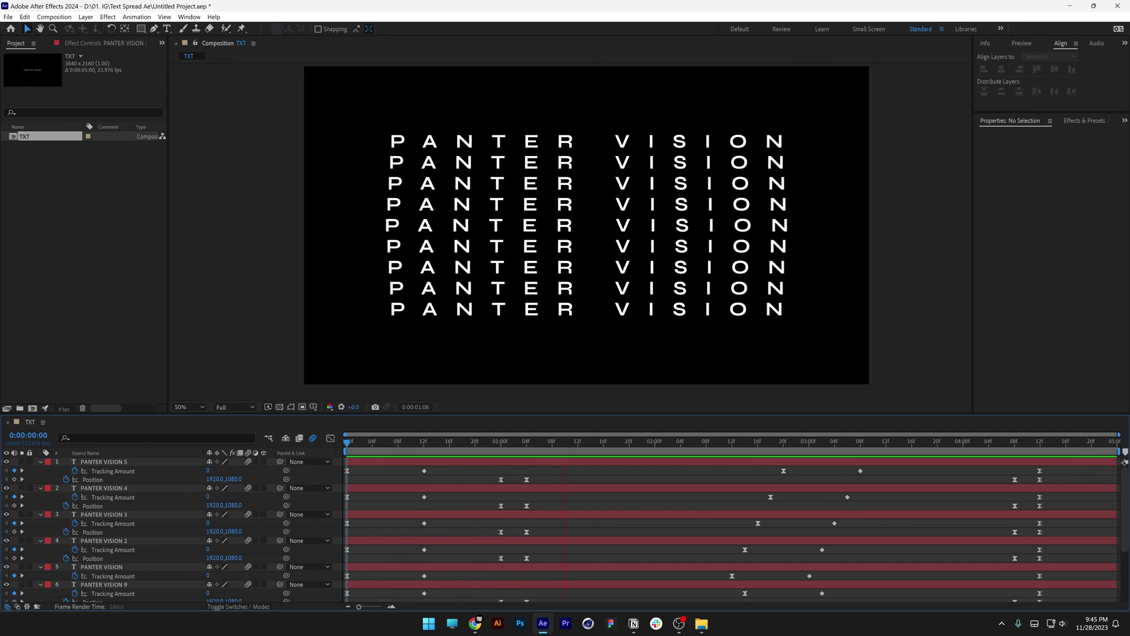